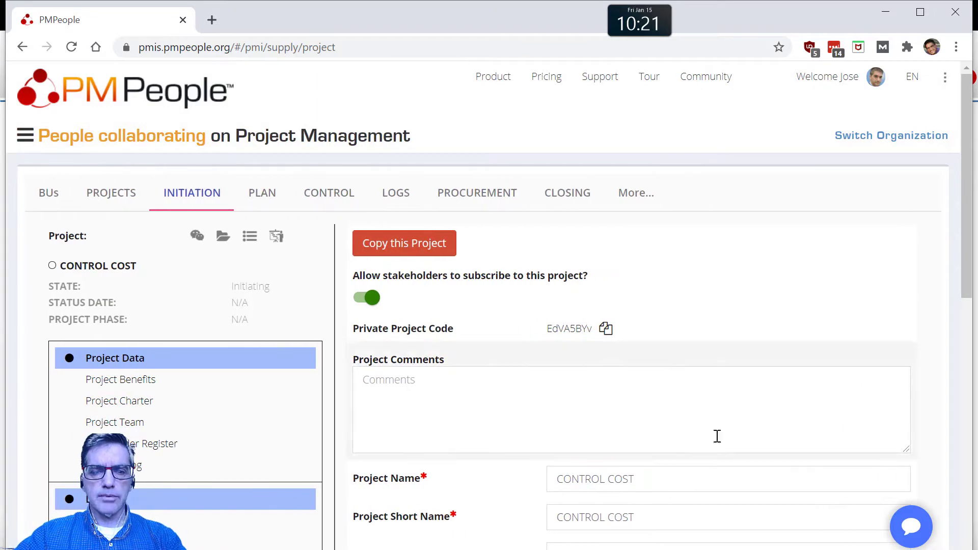
Step: Set the CONTROL COST project's baseline start to 2021-01-04 and baseline finish to 2021-01-19, and save the project data
scroll(658, 347, down, 3)
scroll(632, 399, down, 3)
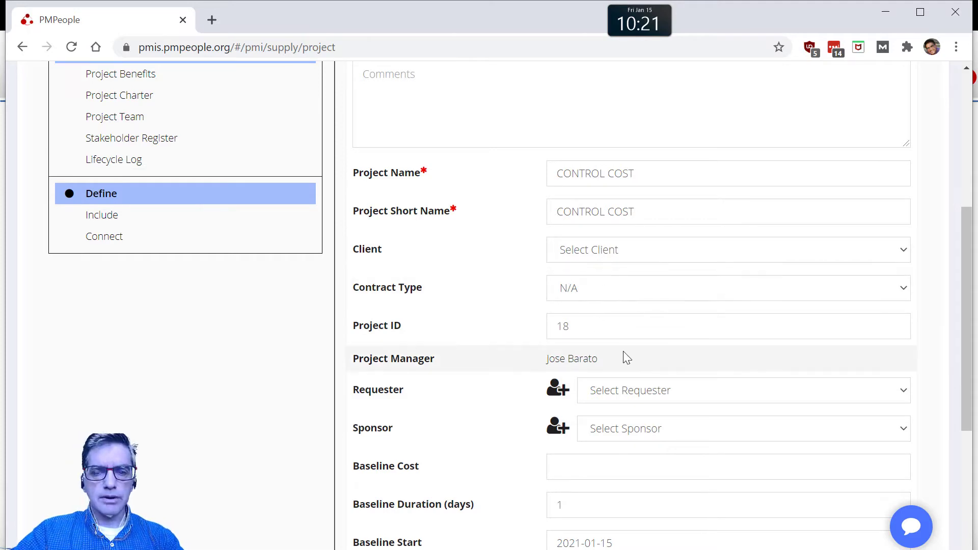
scroll(594, 498, down, 5)
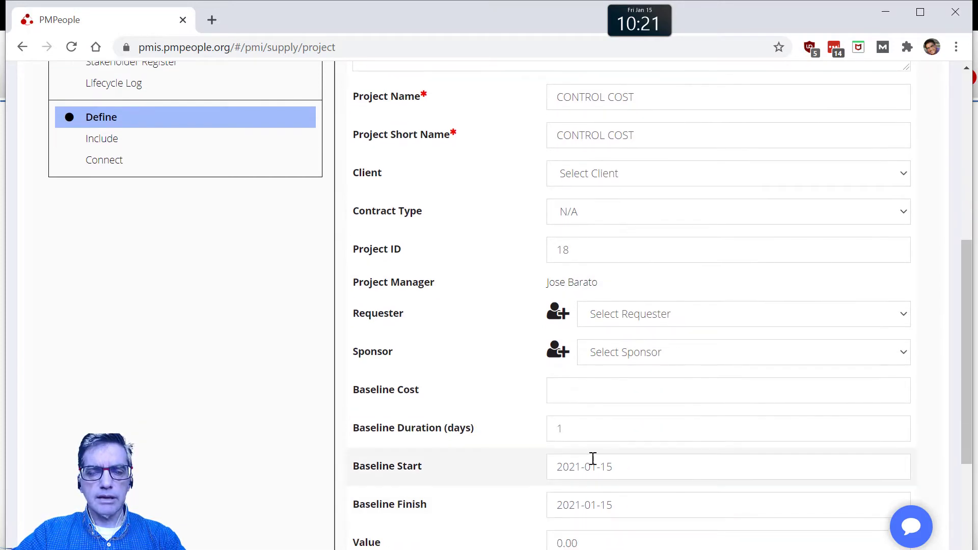
click(608, 320)
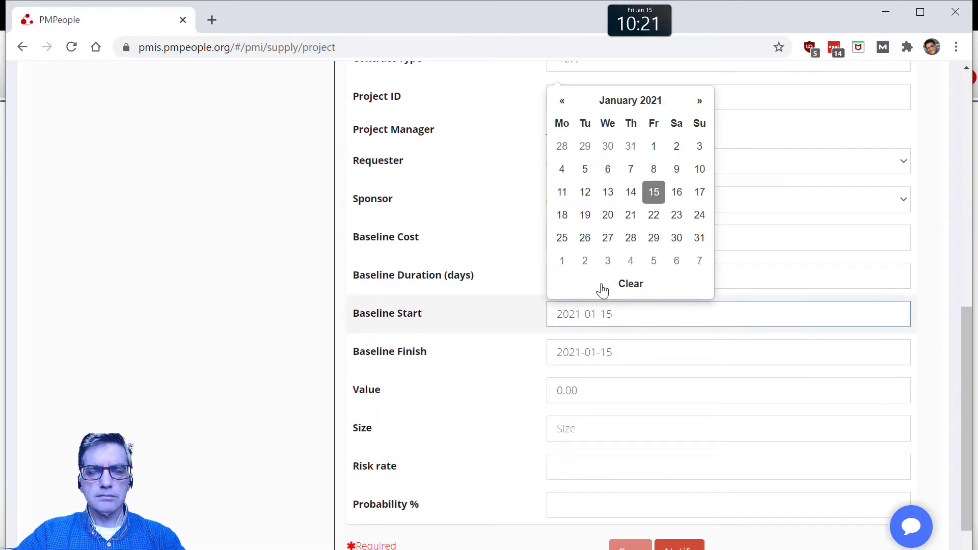
click(564, 168)
click(604, 354)
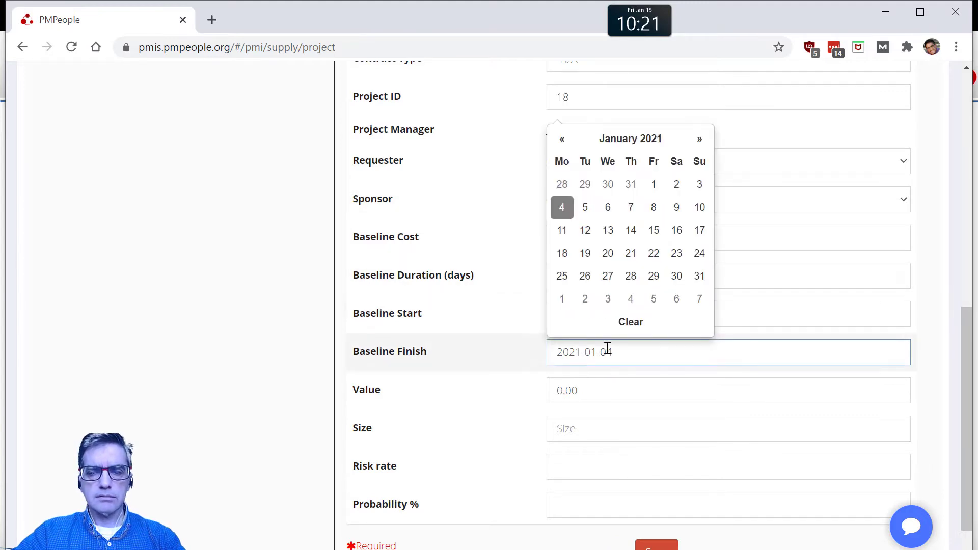
click(586, 255)
click(663, 544)
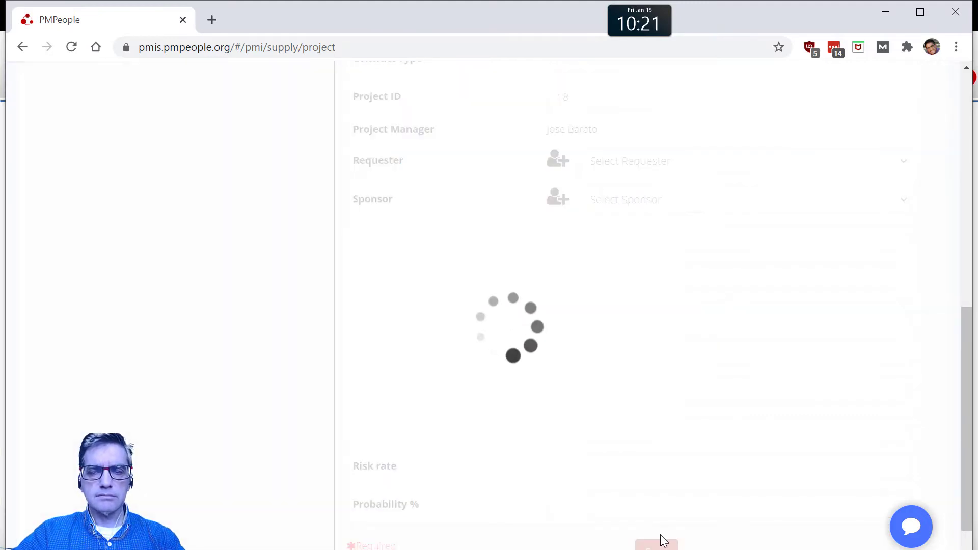
Step: Add three work packages to the project's scope plan
scroll(516, 358, up, 12)
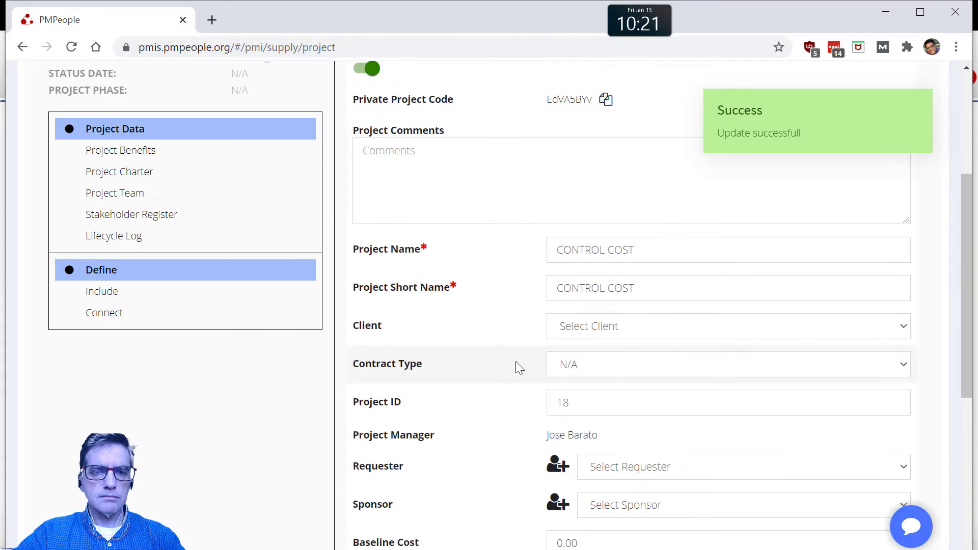
click(259, 200)
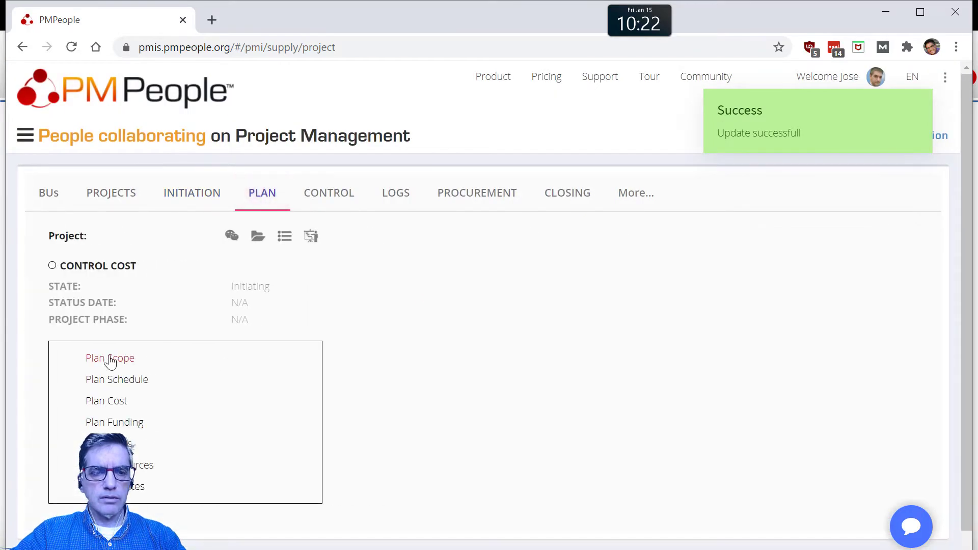
click(121, 357)
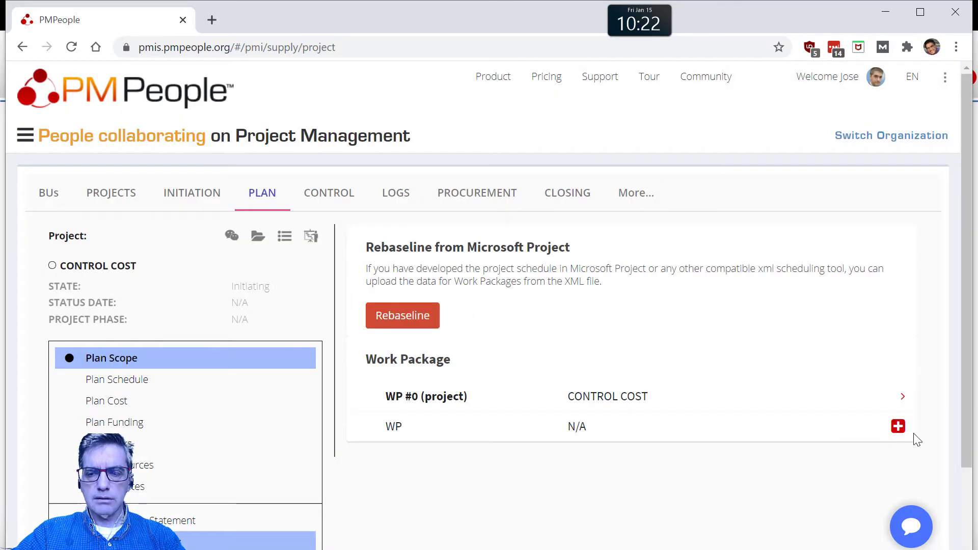
click(898, 428)
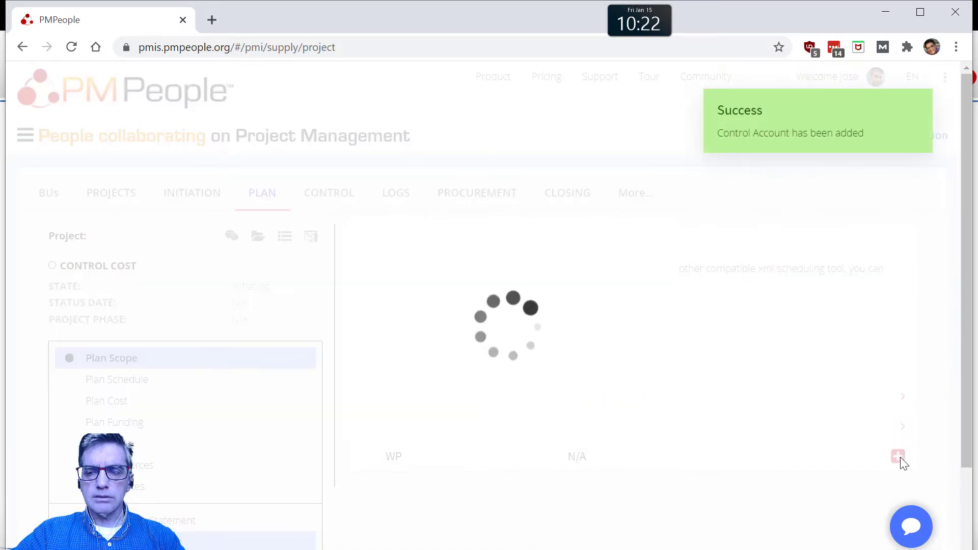
click(898, 456)
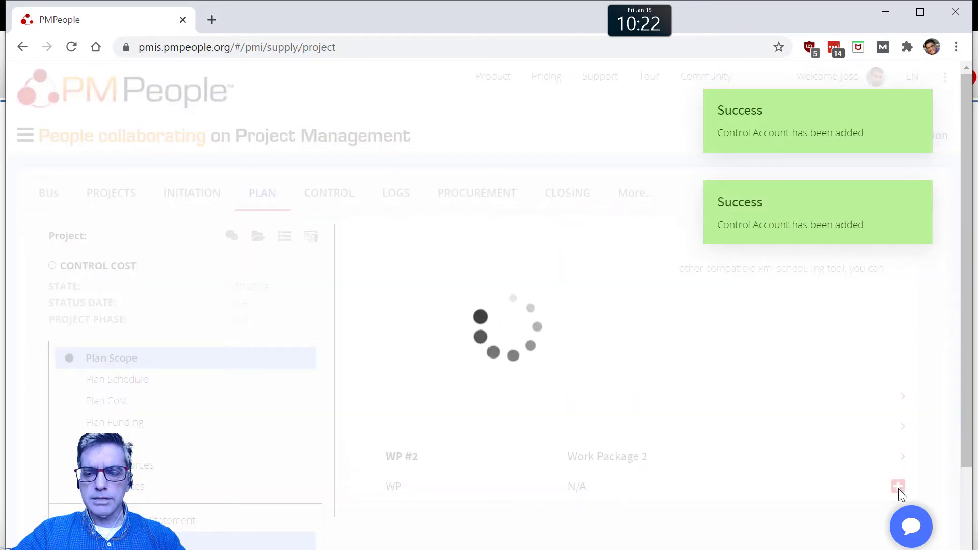
click(898, 487)
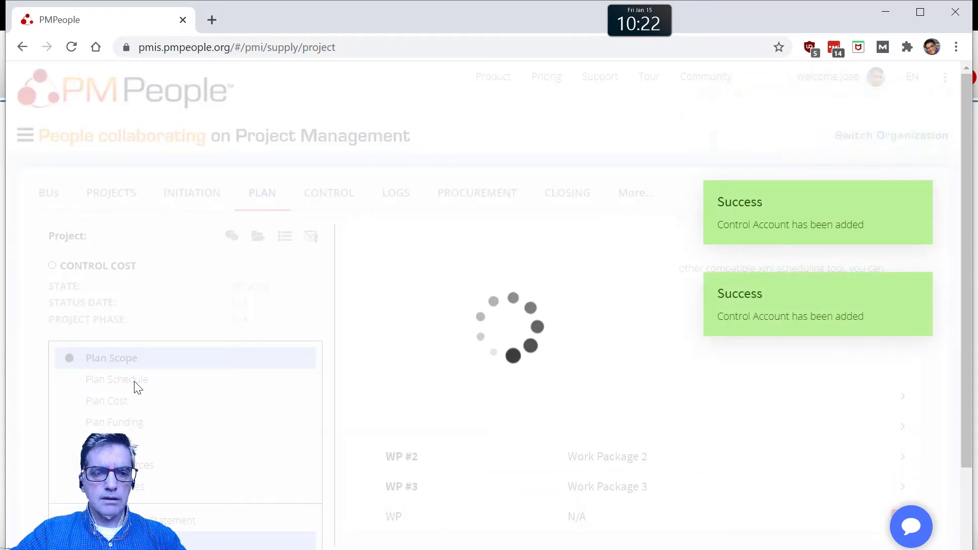
Step: In the schedule plan, set Work Package 1's baseline finish to 2021-01-13 and save it
click(138, 391)
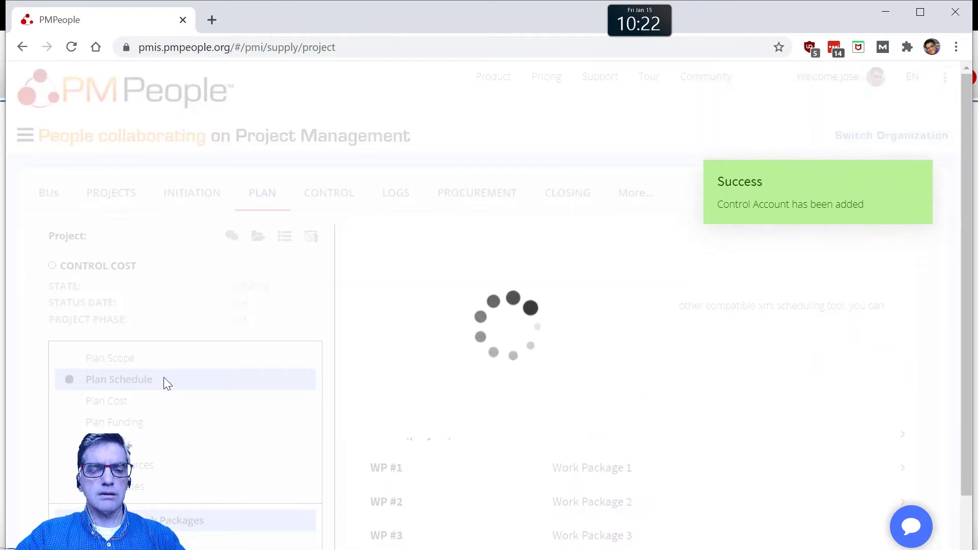
scroll(280, 444, down, 1)
scroll(280, 444, down, 1)
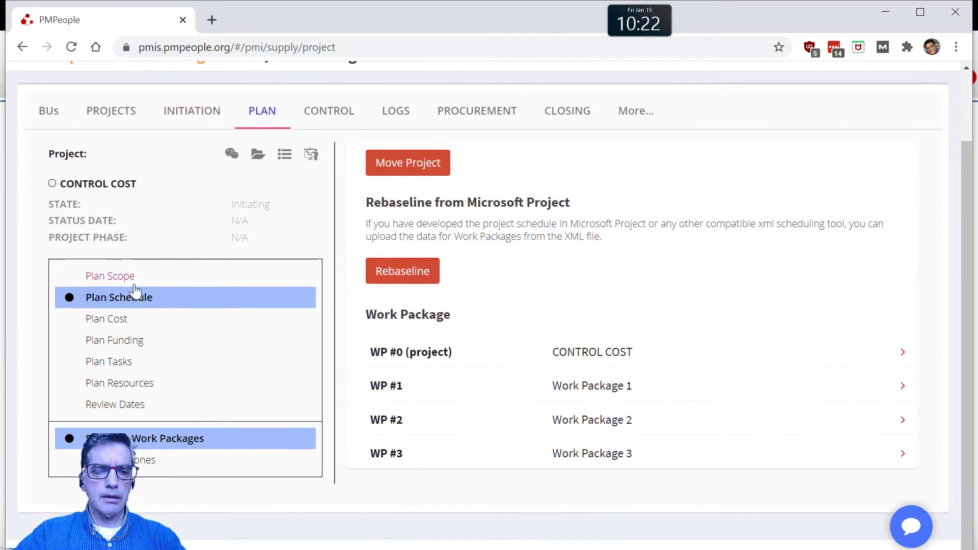
click(565, 386)
scroll(627, 453, down, 4)
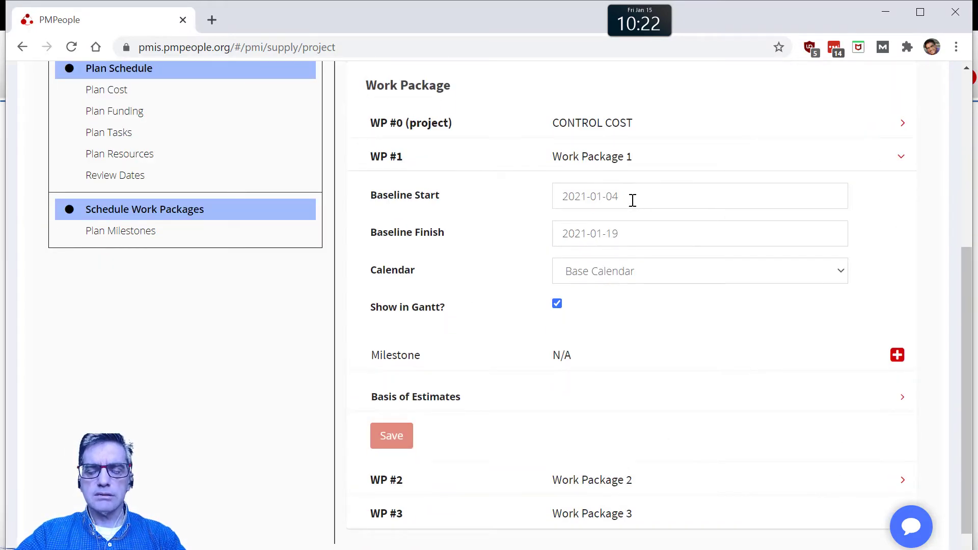
click(624, 233)
click(614, 354)
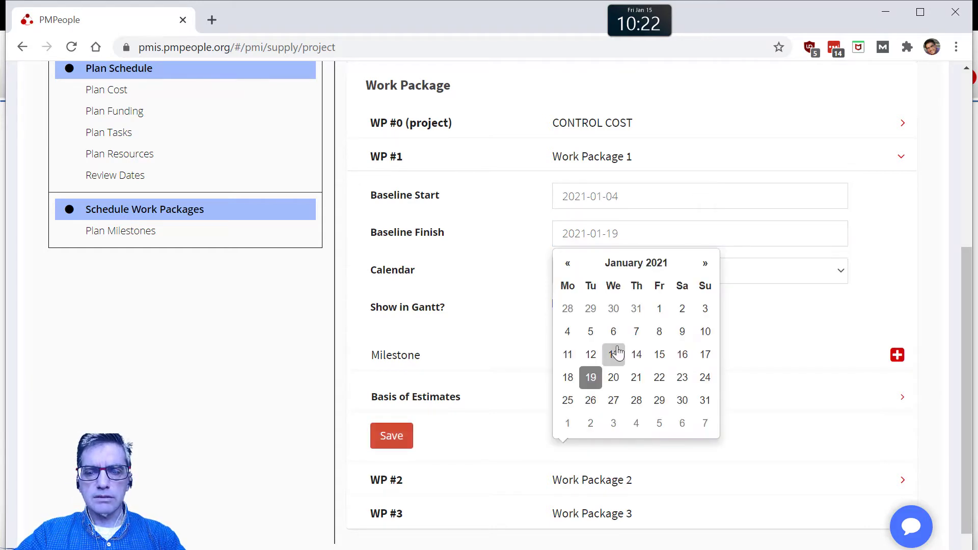
click(413, 438)
Step: Schedule Work Package 2 with baseline start 2021-01-07 and baseline finish 2021-01-12, and save it
click(596, 481)
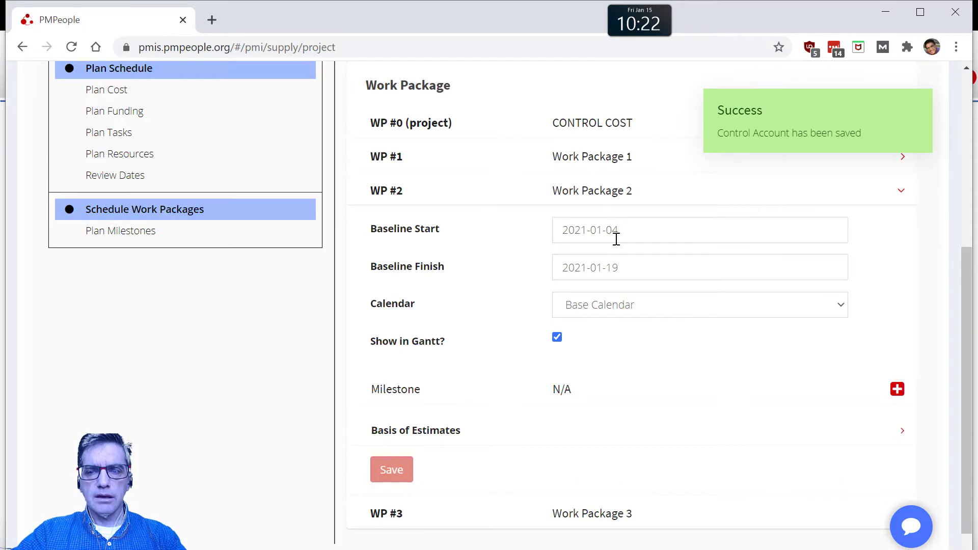
click(619, 230)
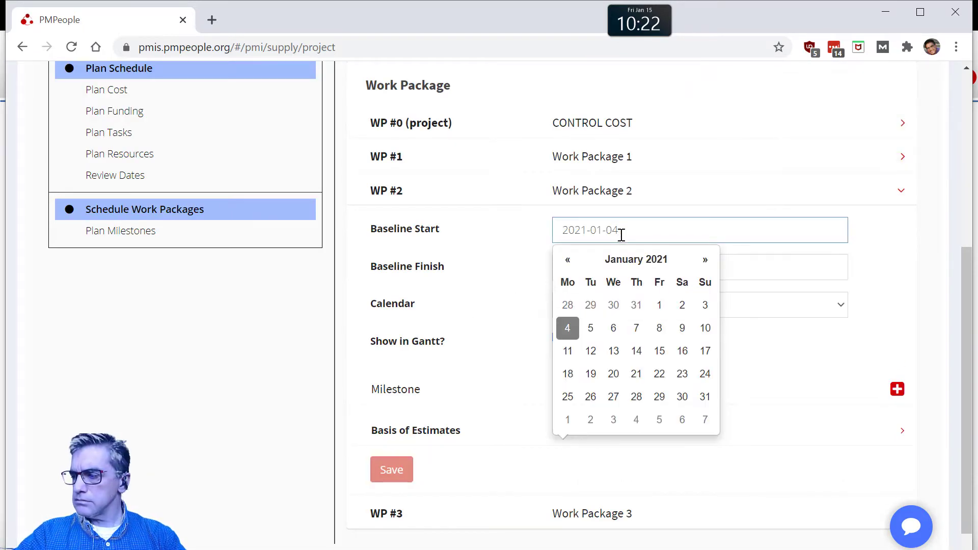
click(636, 329)
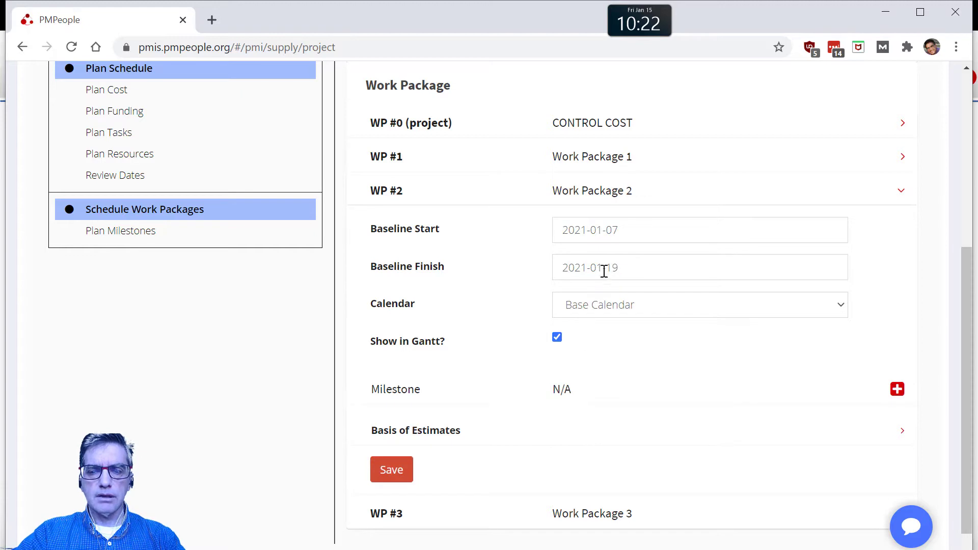
click(617, 272)
click(598, 173)
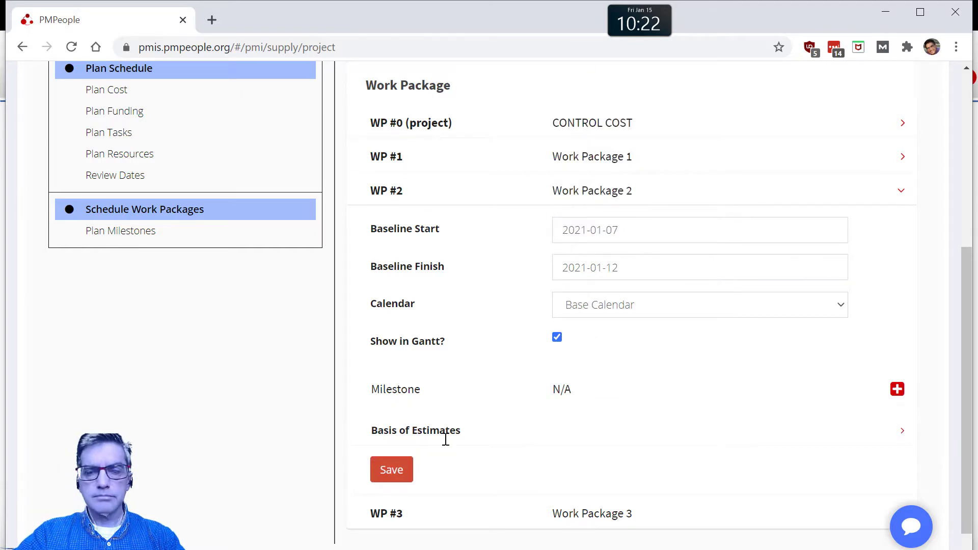
click(392, 470)
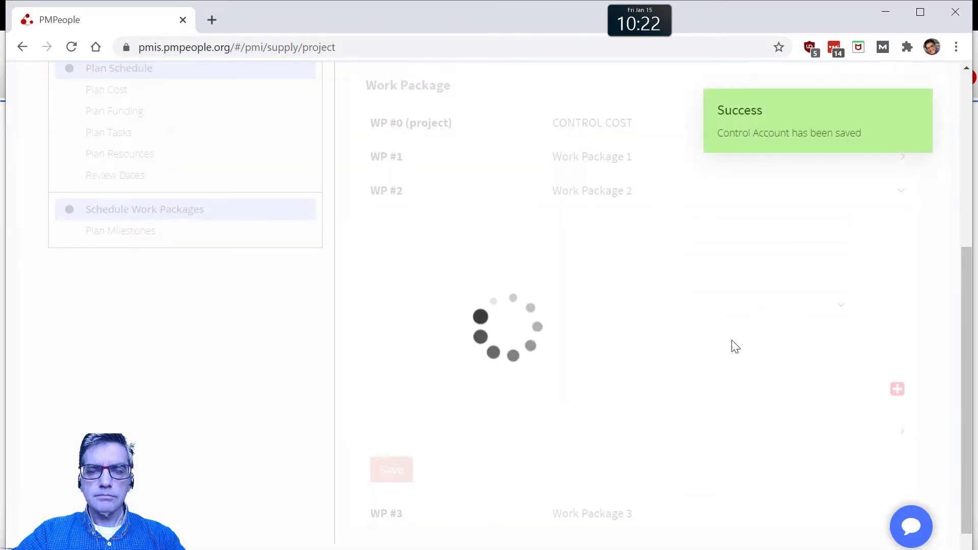
Step: Set Work Package 3's baseline start to 2021-01-12 and save it
click(593, 510)
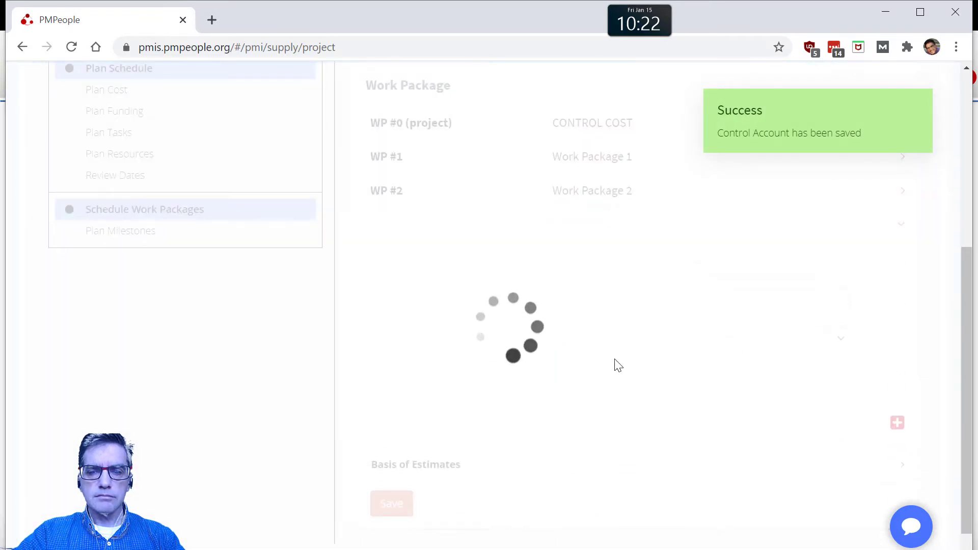
click(610, 273)
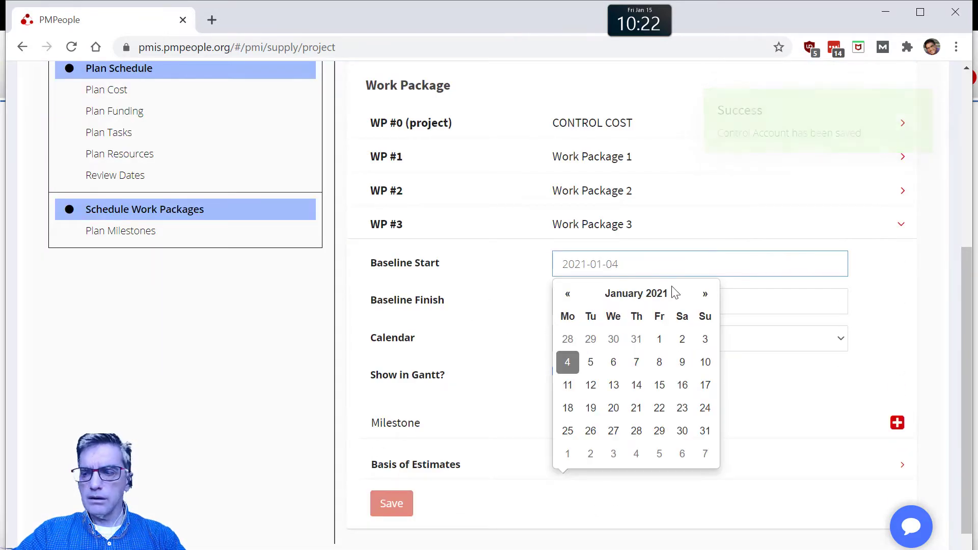
click(591, 386)
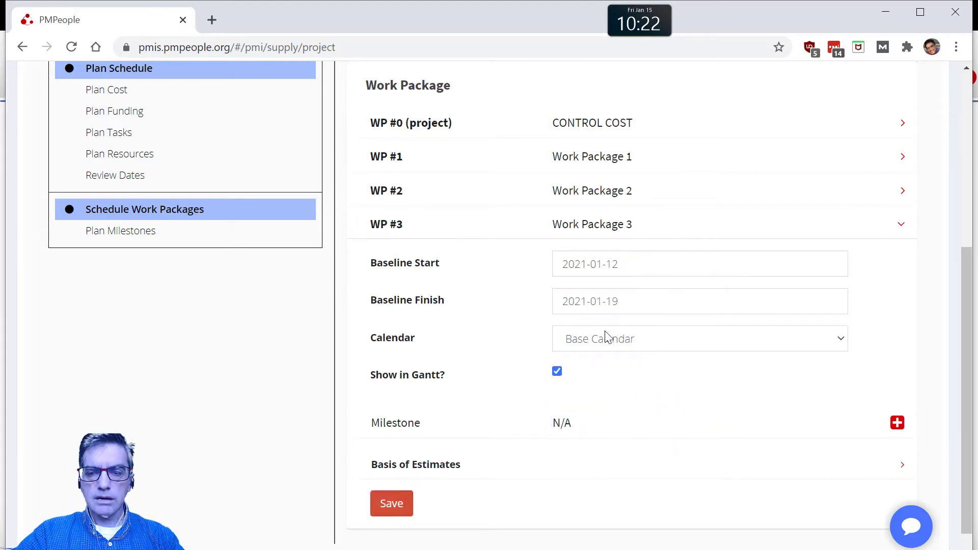
click(400, 506)
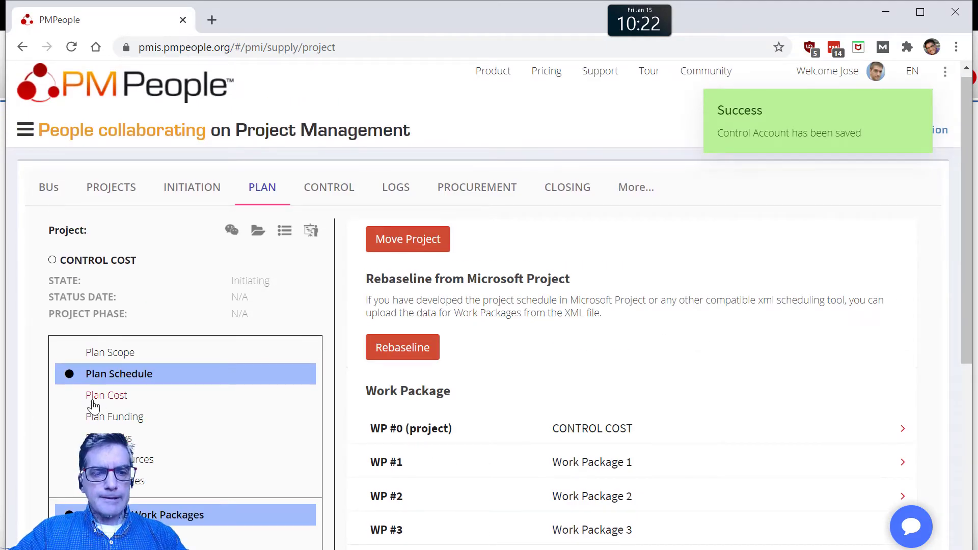
Step: In the cost plan, set Work Package 1's baseline cost to 8000 and save it
click(100, 402)
click(634, 431)
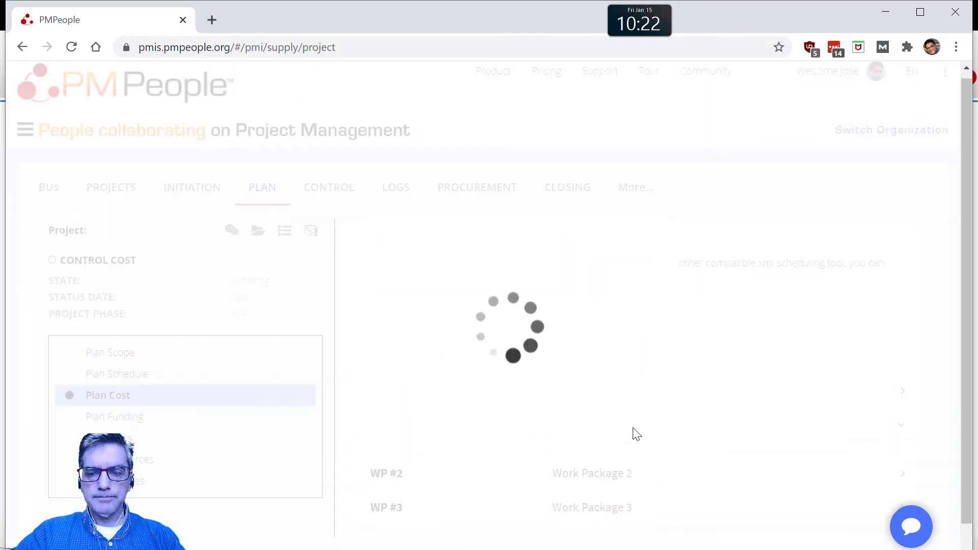
click(595, 387)
text(900)
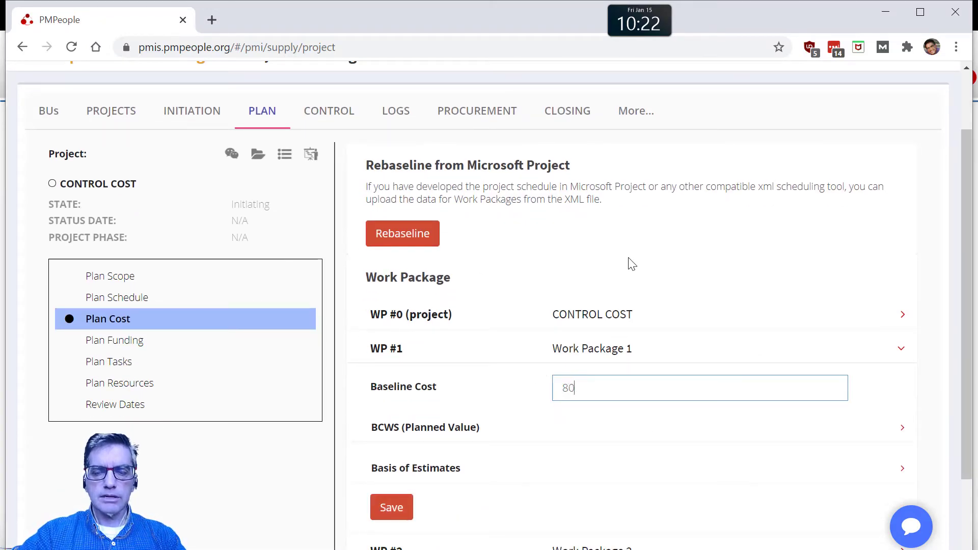
click(391, 505)
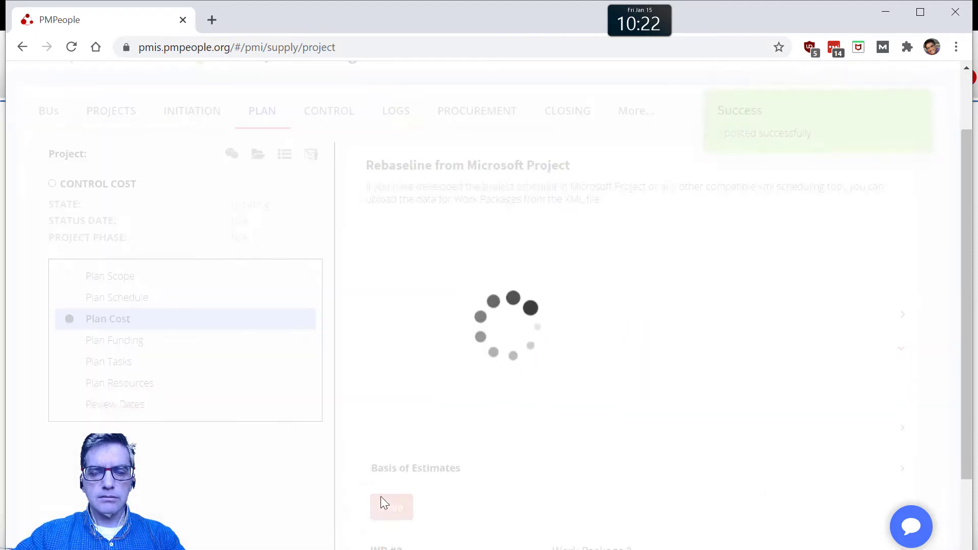
Step: Set Work Package 2's baseline cost to 9000 and save it
click(585, 426)
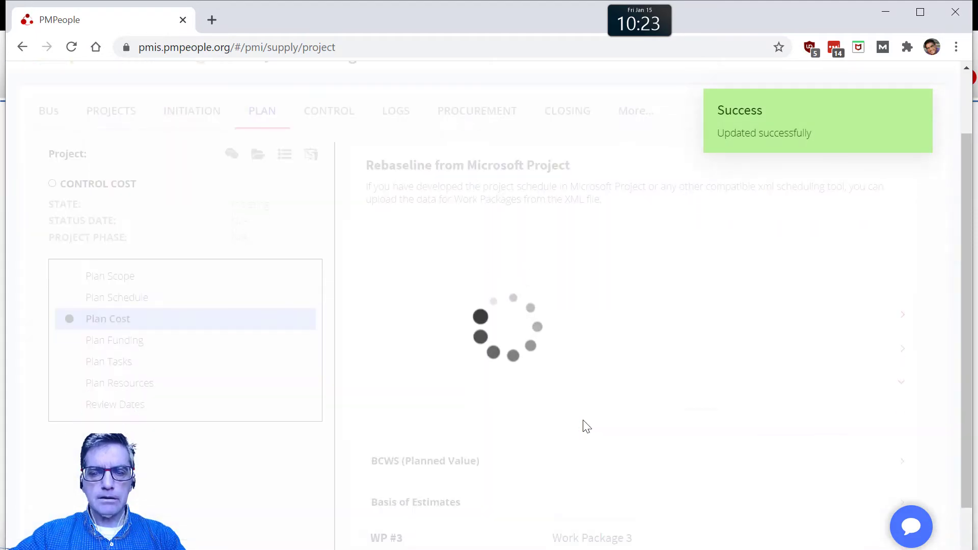
drag(582, 426, 546, 426)
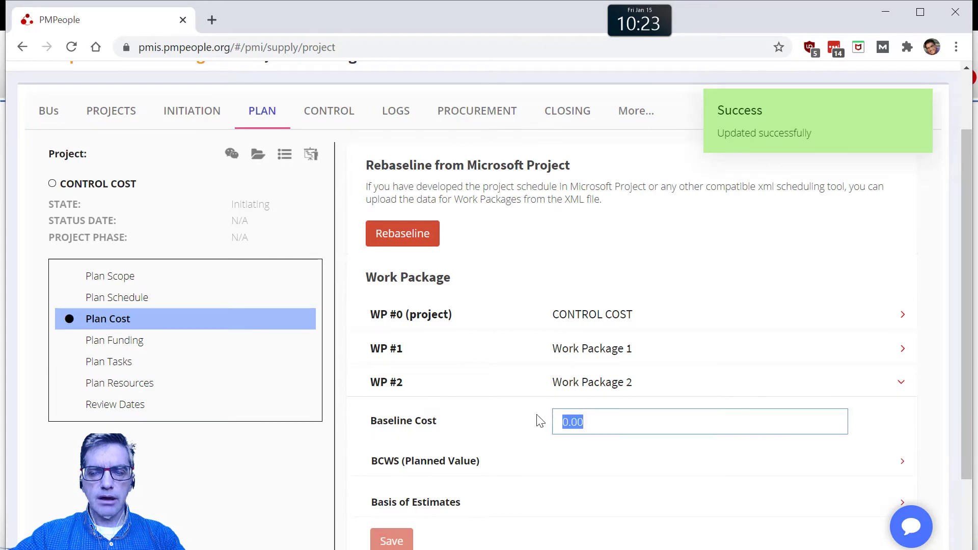
text(9000)
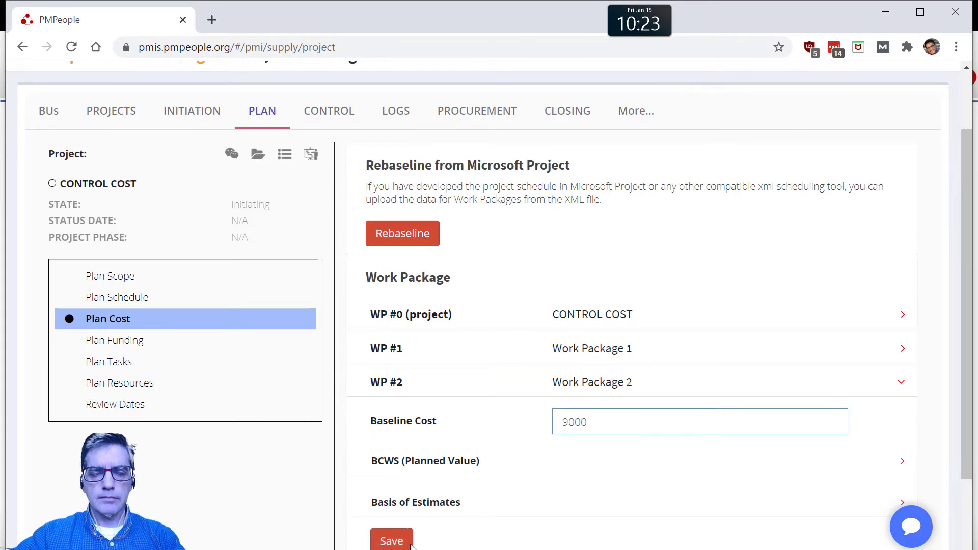
click(407, 542)
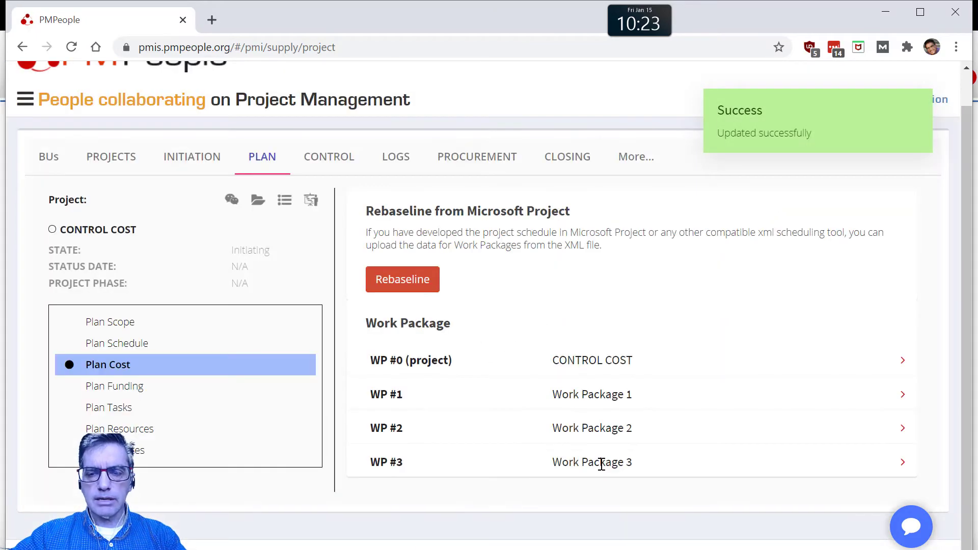
Step: Set Work Package 3's baseline cost to 12000 and save it
click(602, 464)
drag(596, 455, 531, 440)
text(12000)
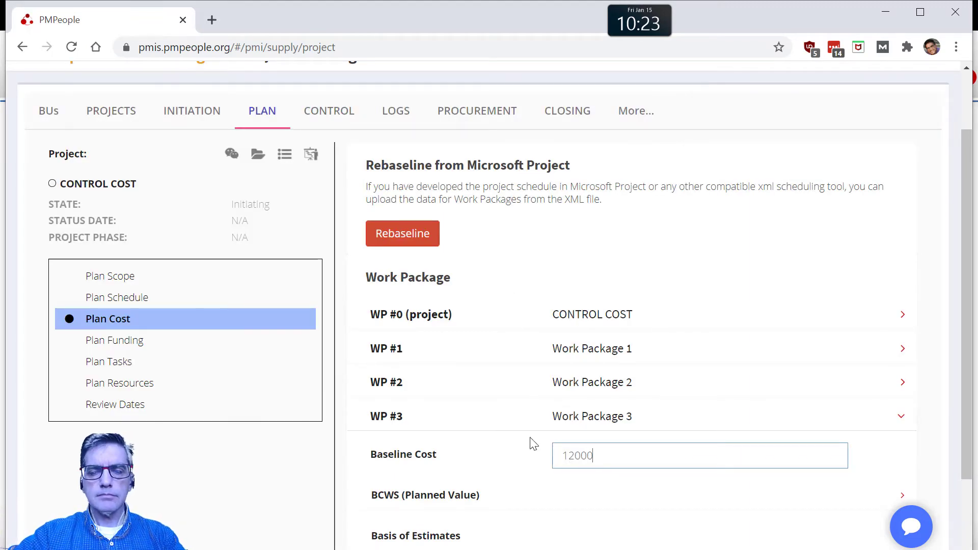
key(Return)
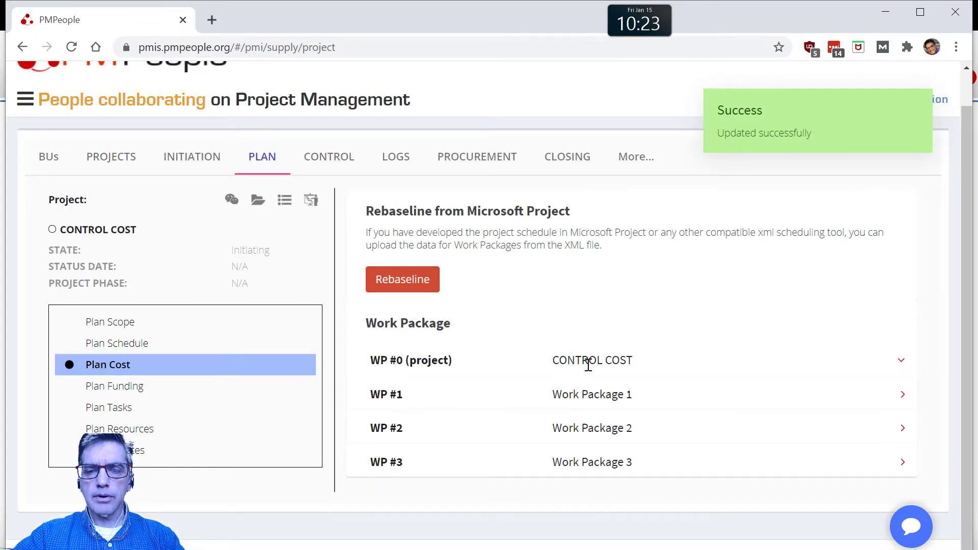
Step: Check the project-level baseline cost in WP #0 and open the project's schedule Gantt chart
click(588, 365)
scroll(627, 382, down, 2)
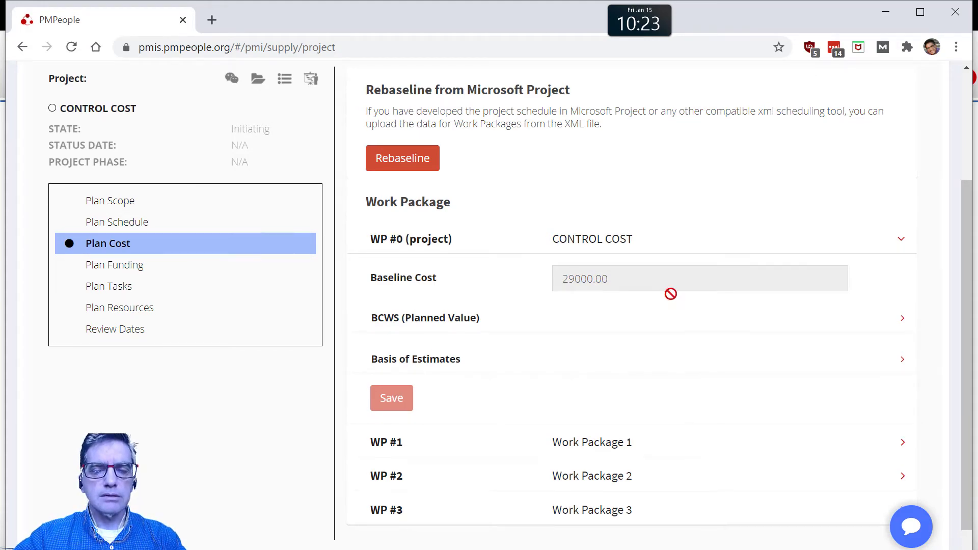
scroll(561, 277, up, 3)
click(647, 198)
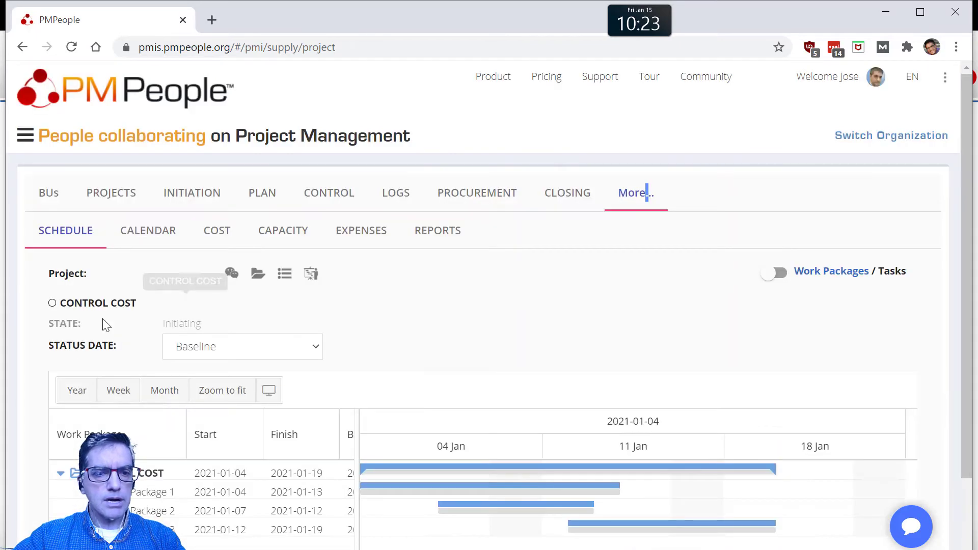
Step: Zoom the Gantt chart to fit and examine the baseline bars of the three work packages
click(211, 395)
scroll(627, 464, down, 2)
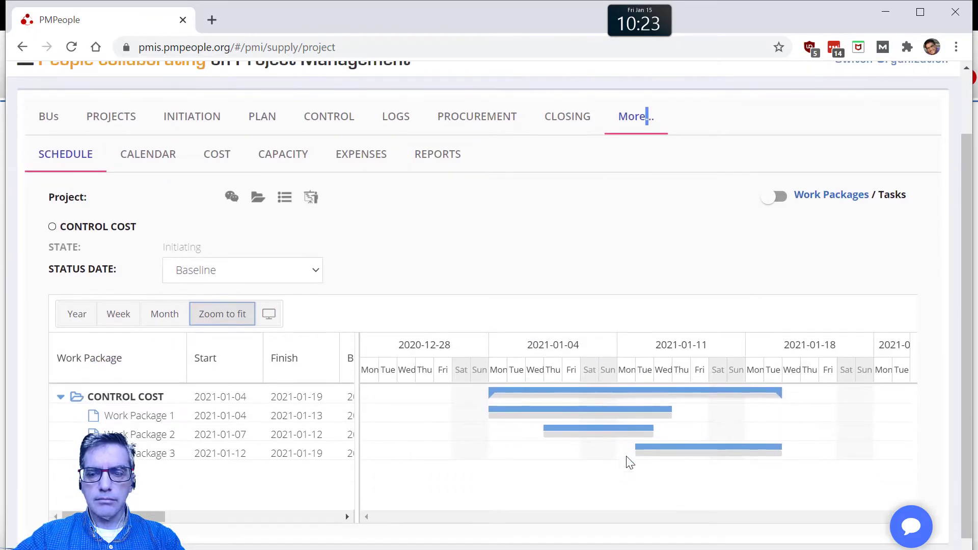
mouse_move(561, 433)
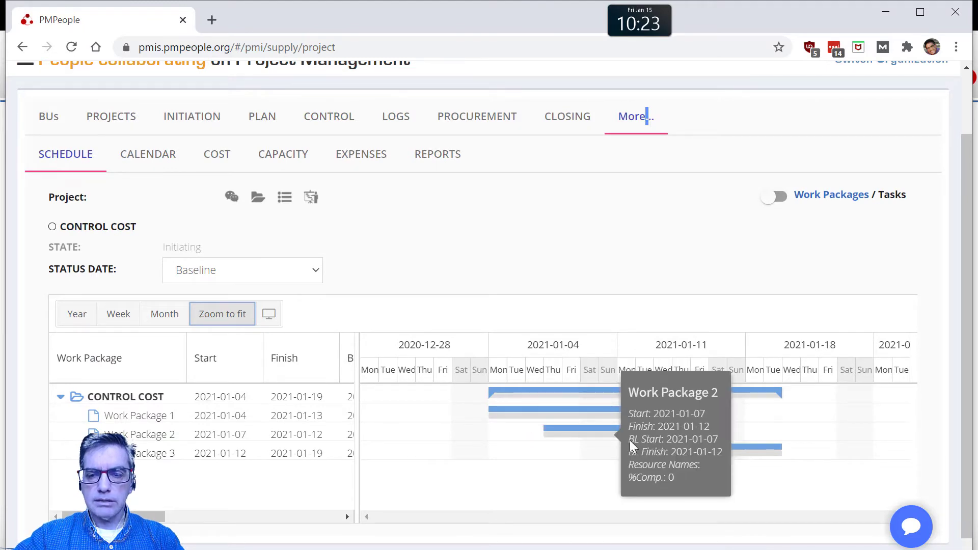
Step: Open the project's cost view and examine its baseline figures and Planned Value curve
click(227, 156)
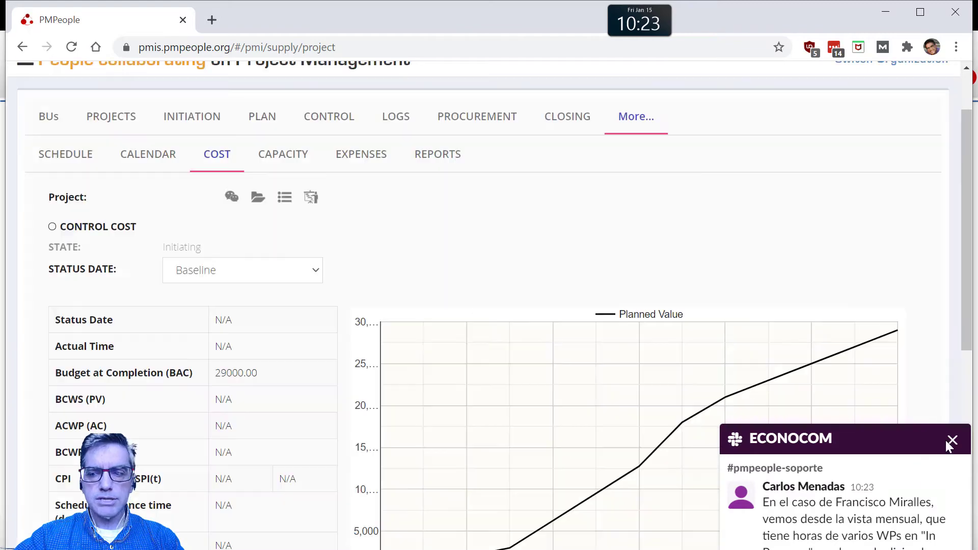
click(952, 442)
scroll(684, 357, down, 3)
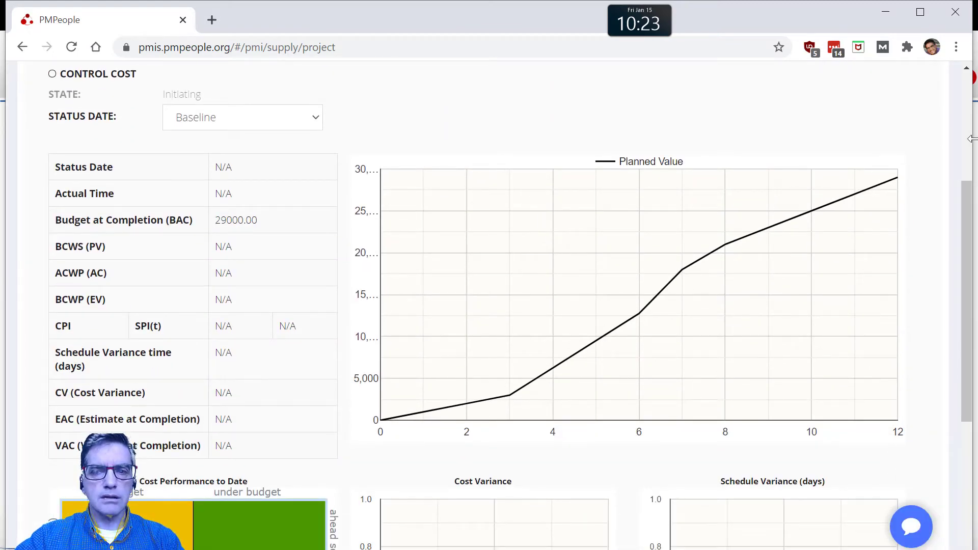
scroll(653, 397, up, 5)
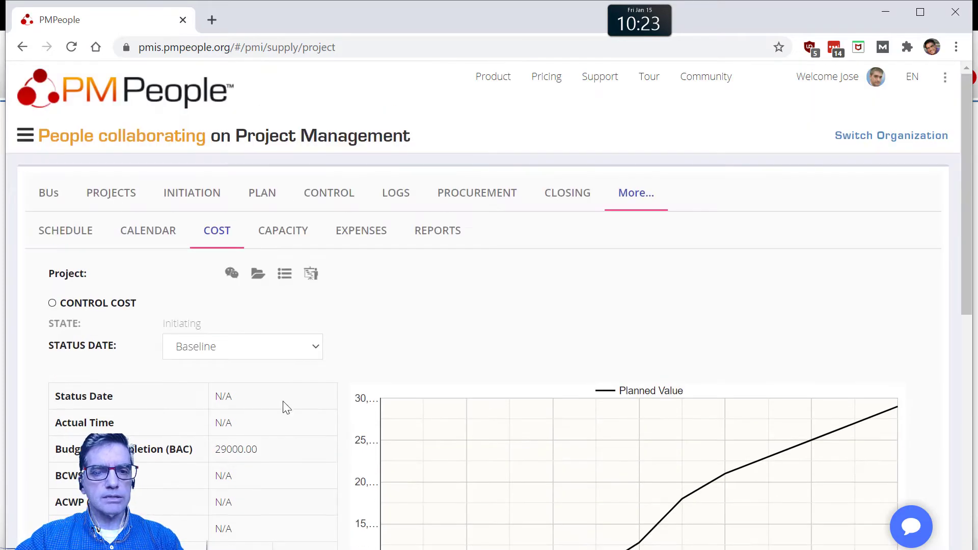
Step: In the project plan's review dates, add Review #1 on 2021-01-08 and Review #2 on 2021-01-12
click(273, 202)
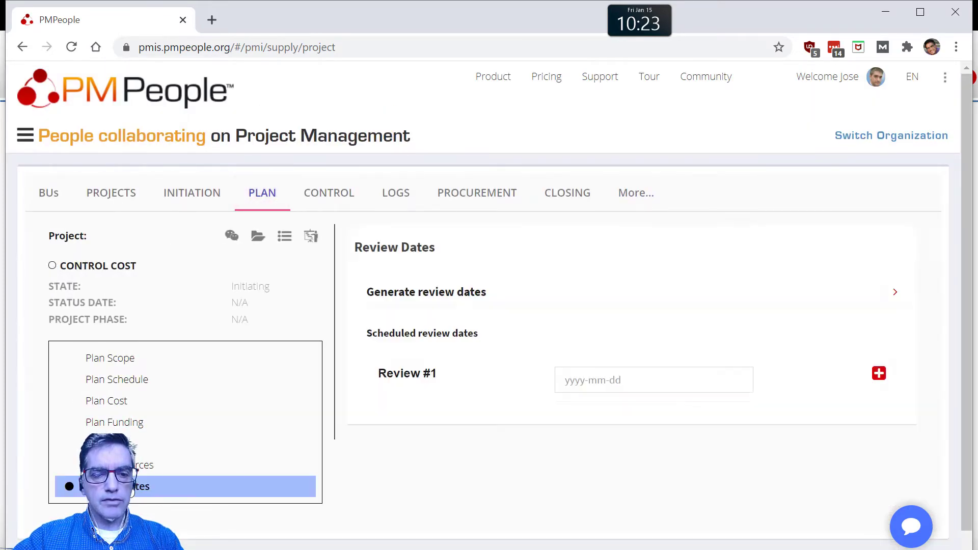
click(580, 381)
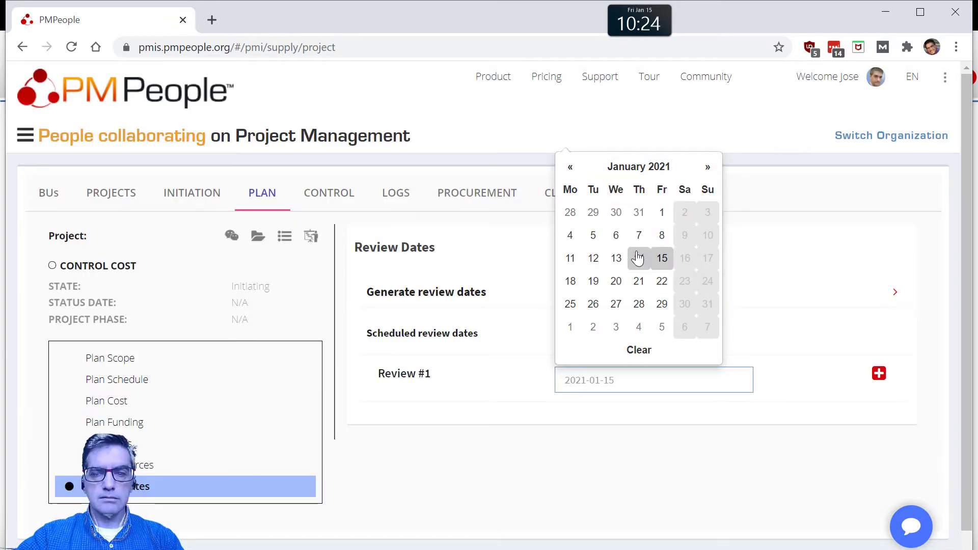
click(662, 235)
click(879, 374)
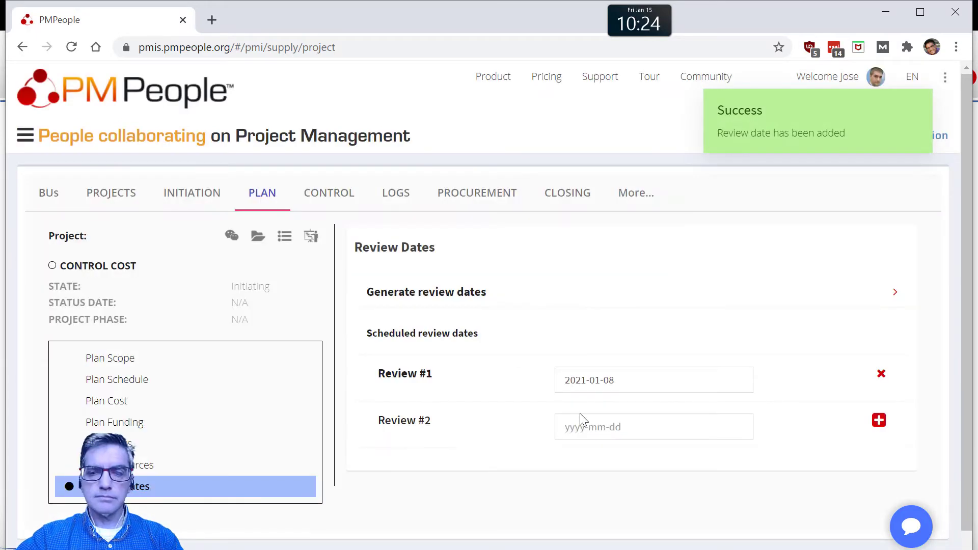
click(580, 417)
click(594, 304)
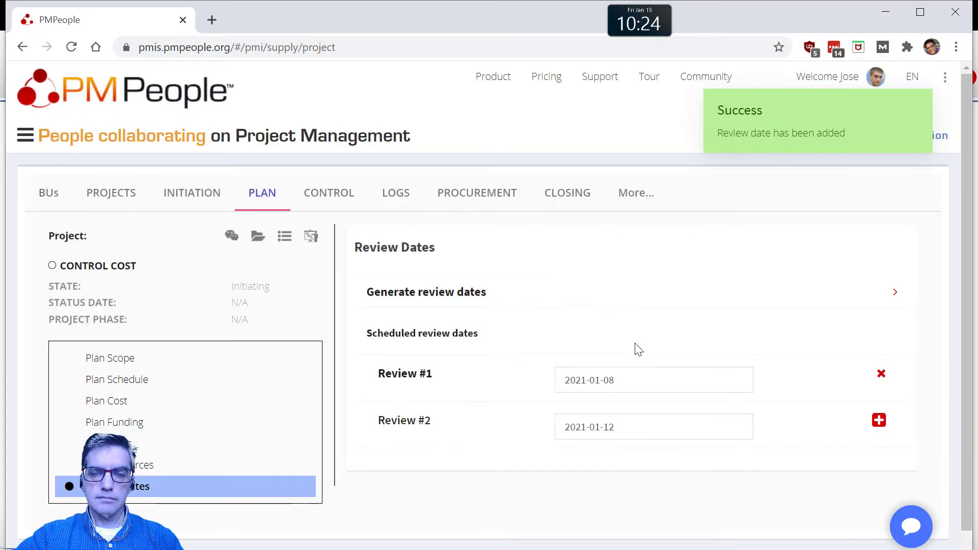
click(879, 422)
Step: Add Review #3 on 2021-01-15 and Review #4 on 2021-01-19 to the scheduled review dates
click(614, 476)
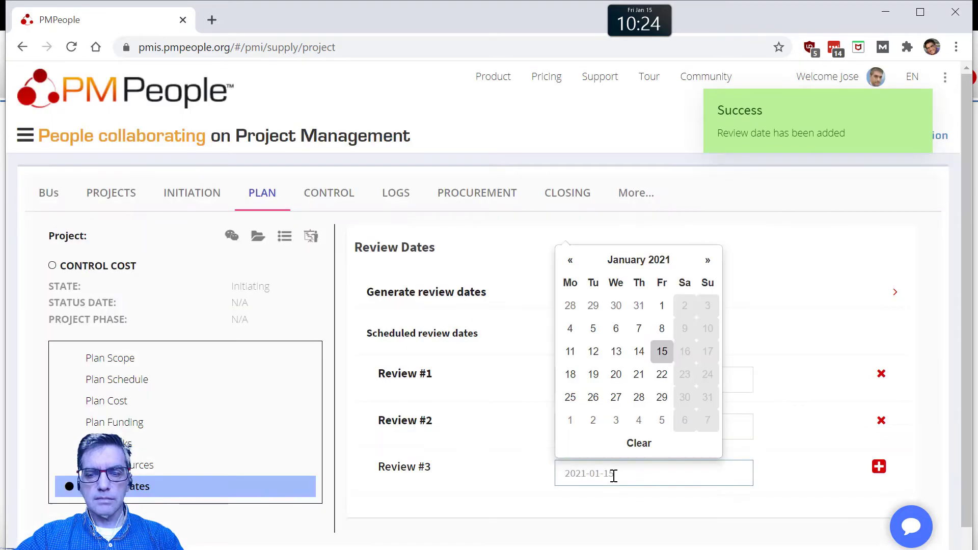
click(662, 352)
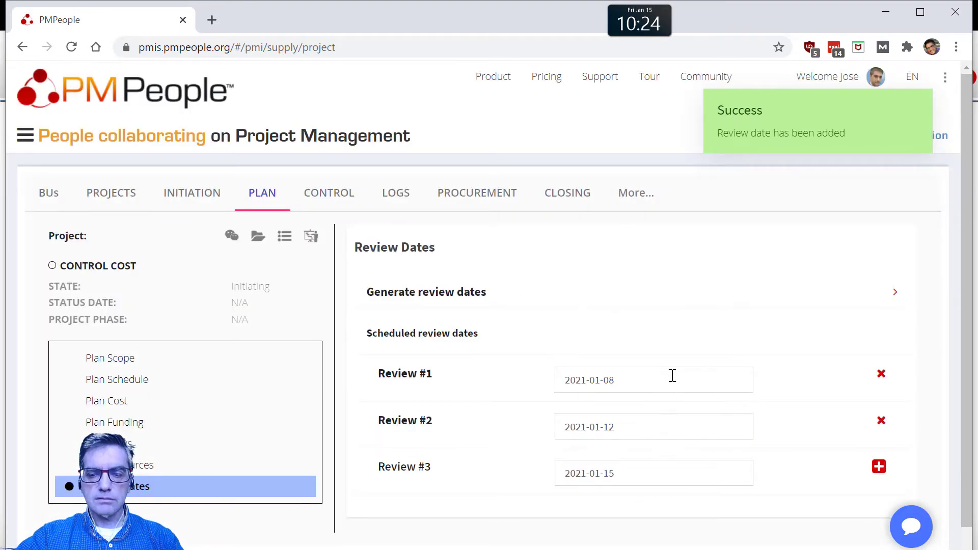
click(879, 468)
click(590, 525)
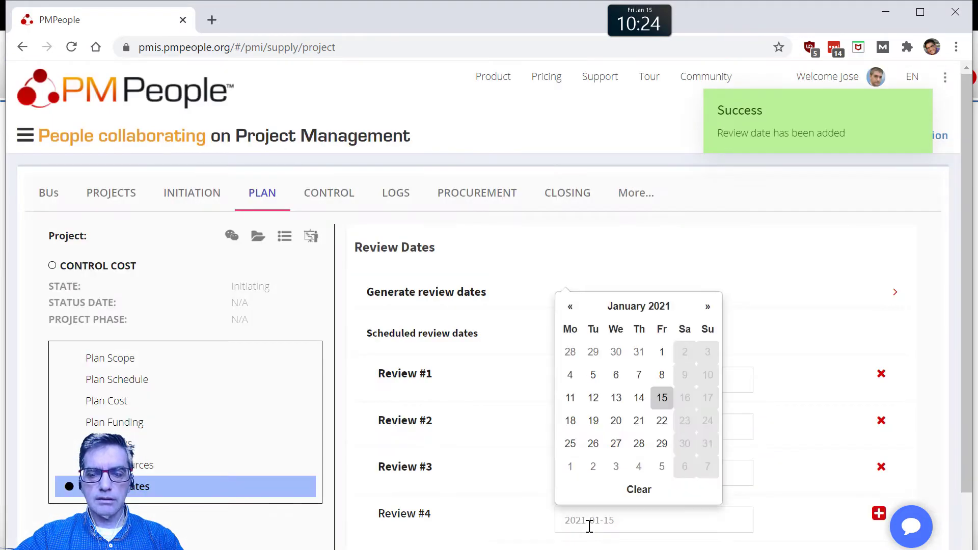
click(593, 420)
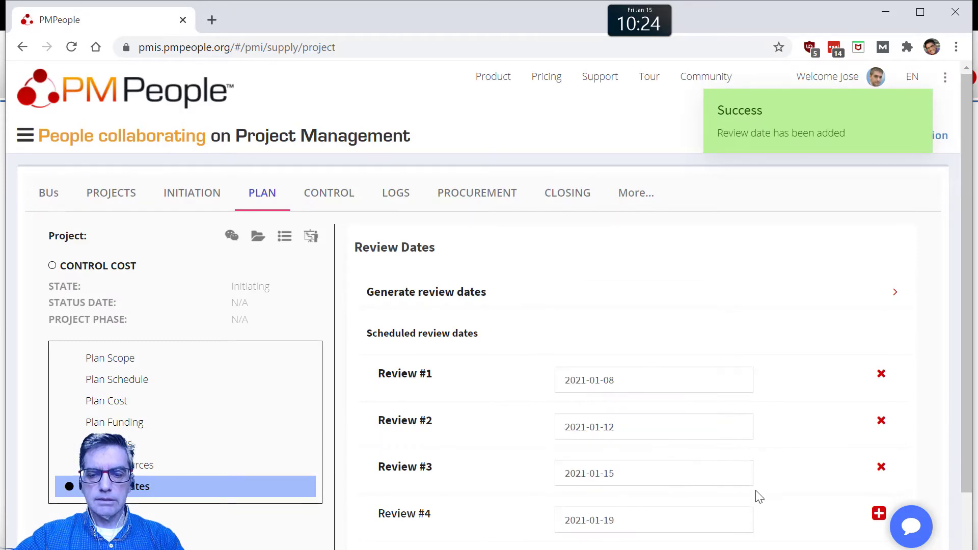
scroll(758, 494, down, 2)
click(879, 428)
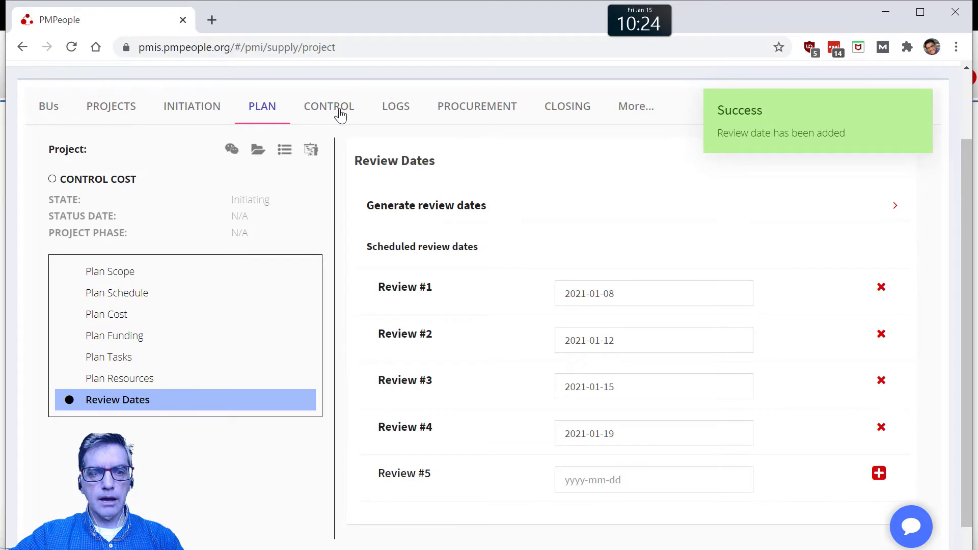
Step: Look over the project's control section, checking its status reports and cost control pages
click(339, 110)
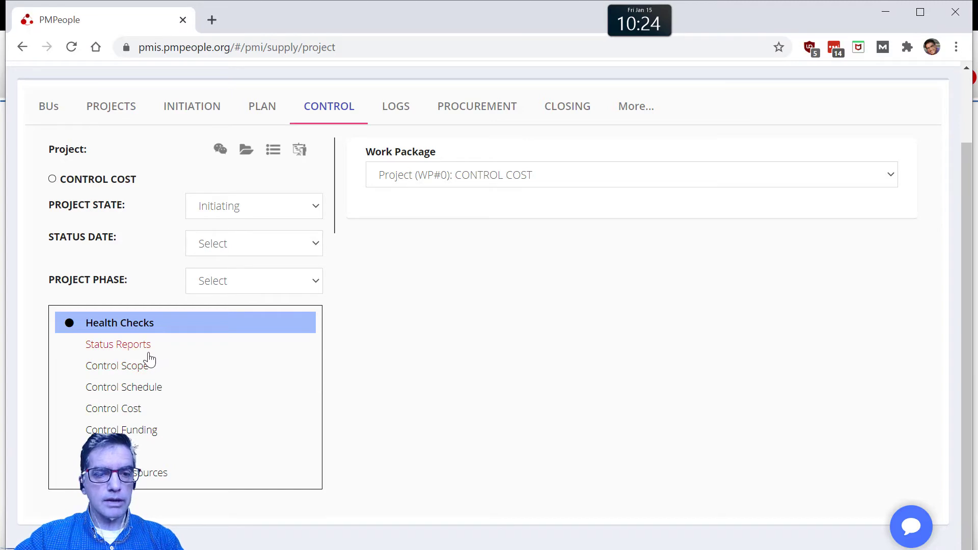
click(148, 353)
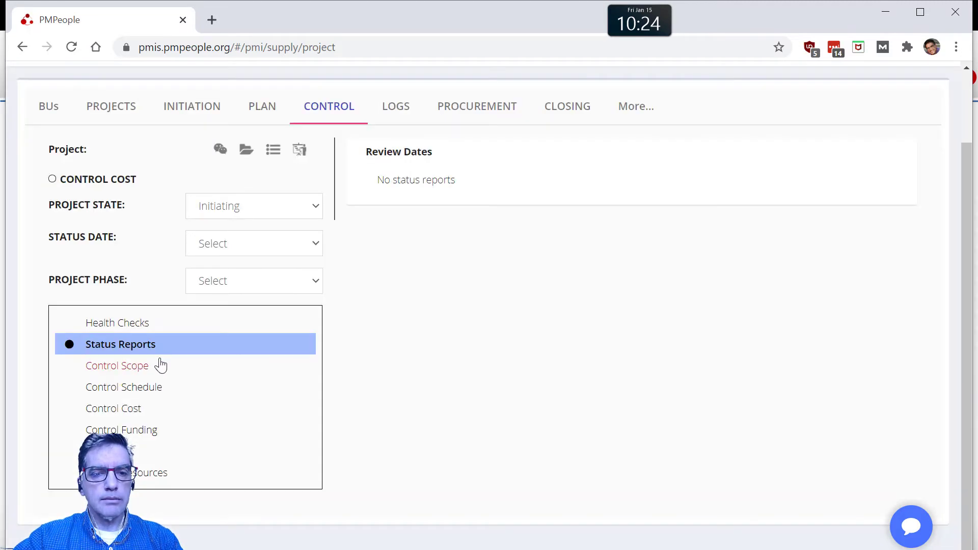
click(142, 409)
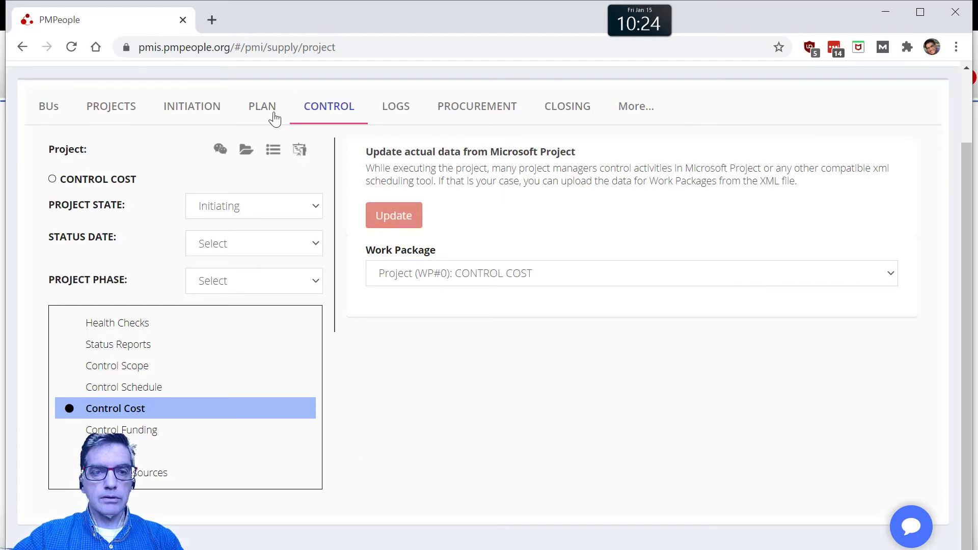
Step: In the cost plan, add a planned value (BCWS) of 4571 for 2021-01-08 to Work Package 1
click(273, 115)
click(118, 374)
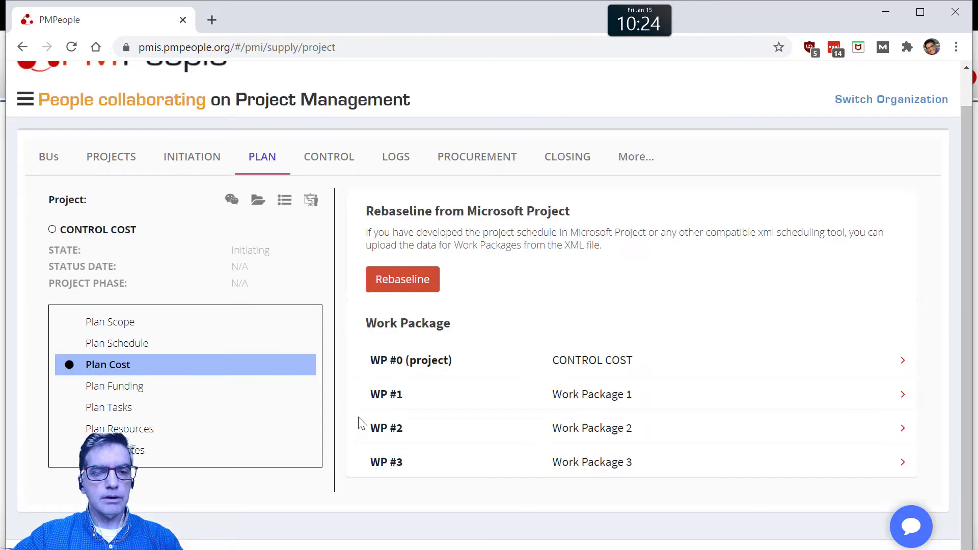
click(568, 390)
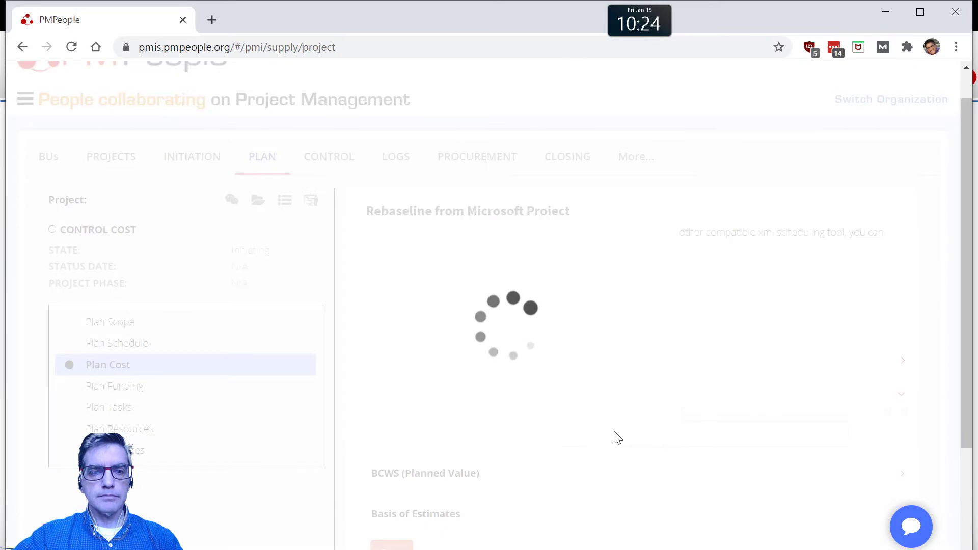
scroll(418, 321, down, 3)
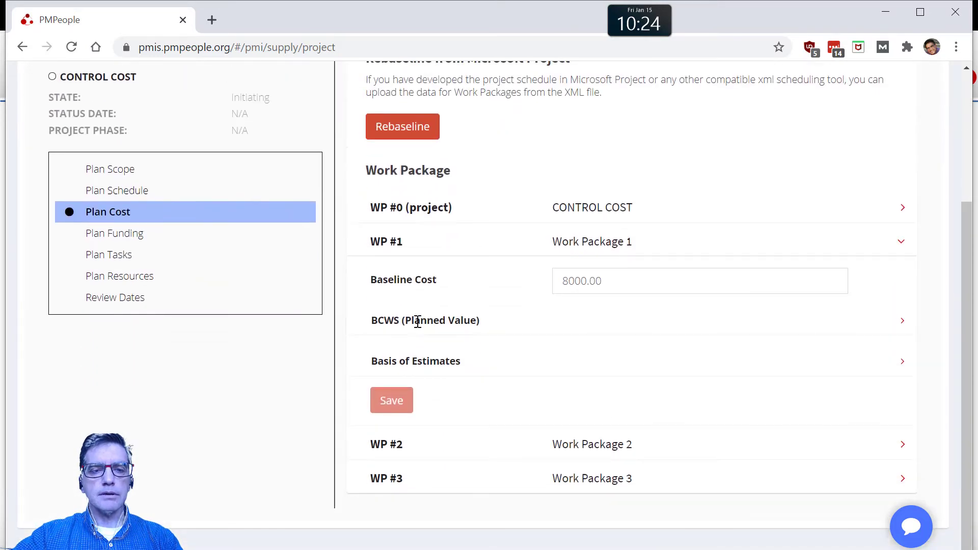
click(448, 320)
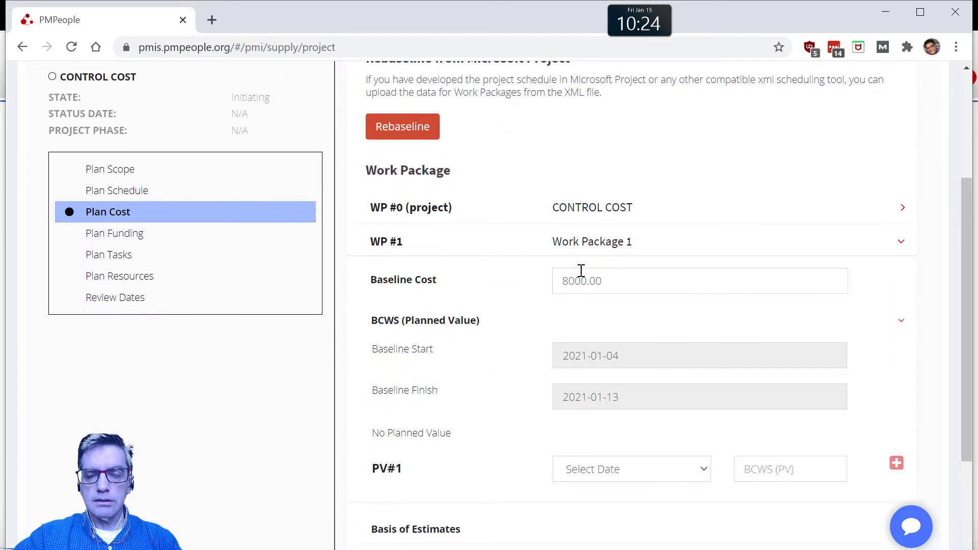
drag(607, 282, 554, 284)
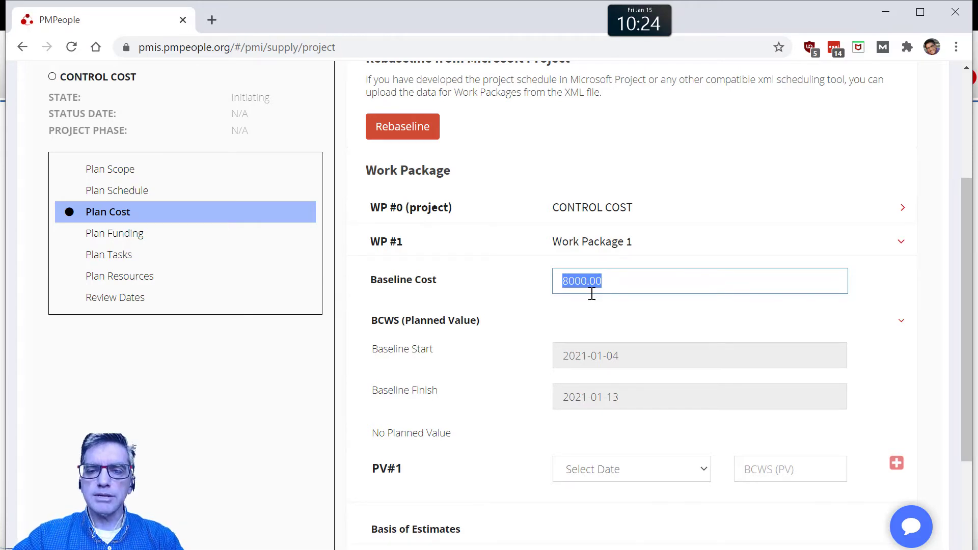
scroll(610, 387, down, 2)
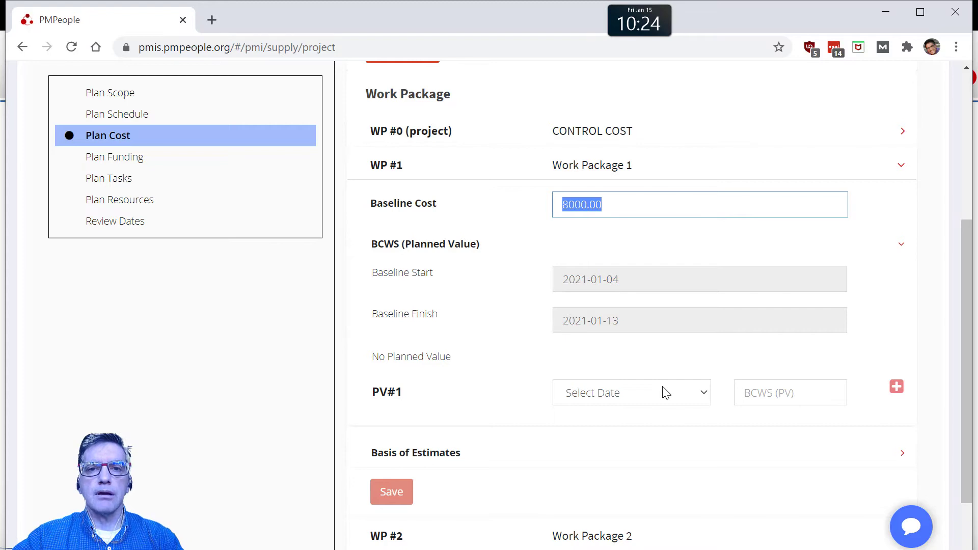
click(654, 401)
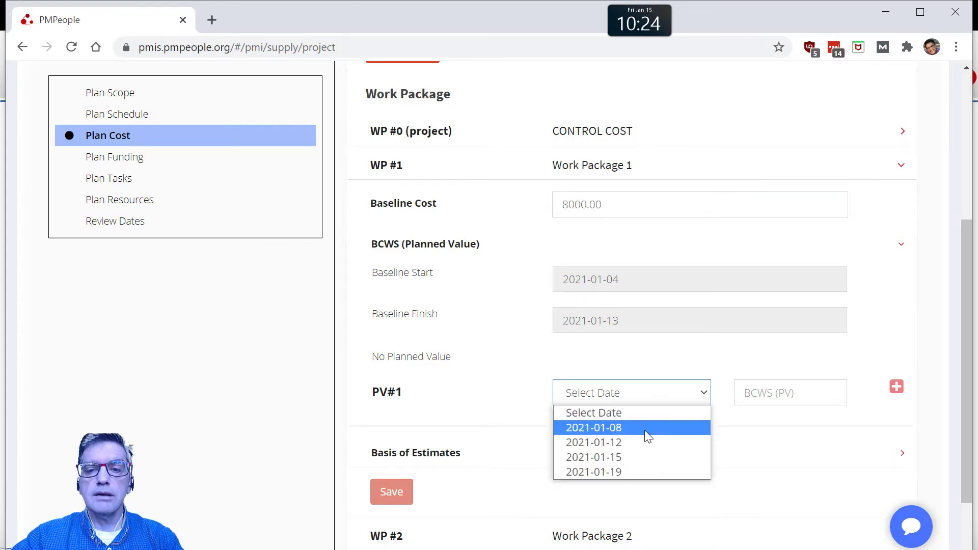
click(644, 430)
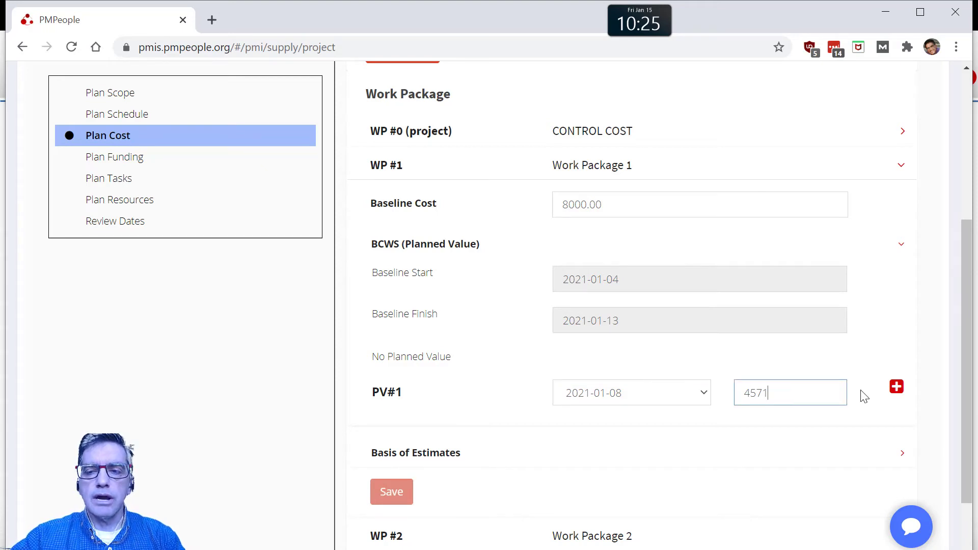
click(897, 388)
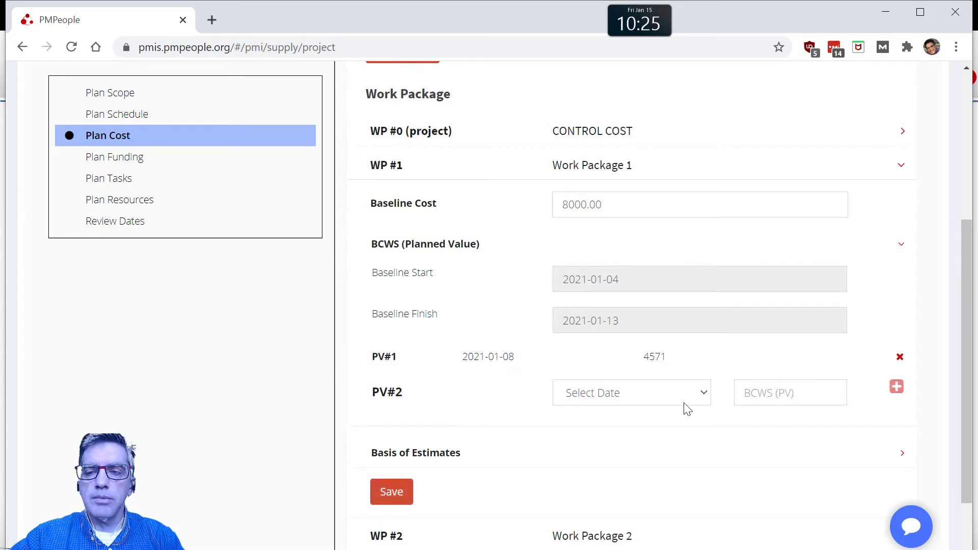
Step: Add Work Package 1 planned values of 6857 for 2021-01-12 and 8000 for 2021-01-15, and save them
click(629, 397)
click(637, 428)
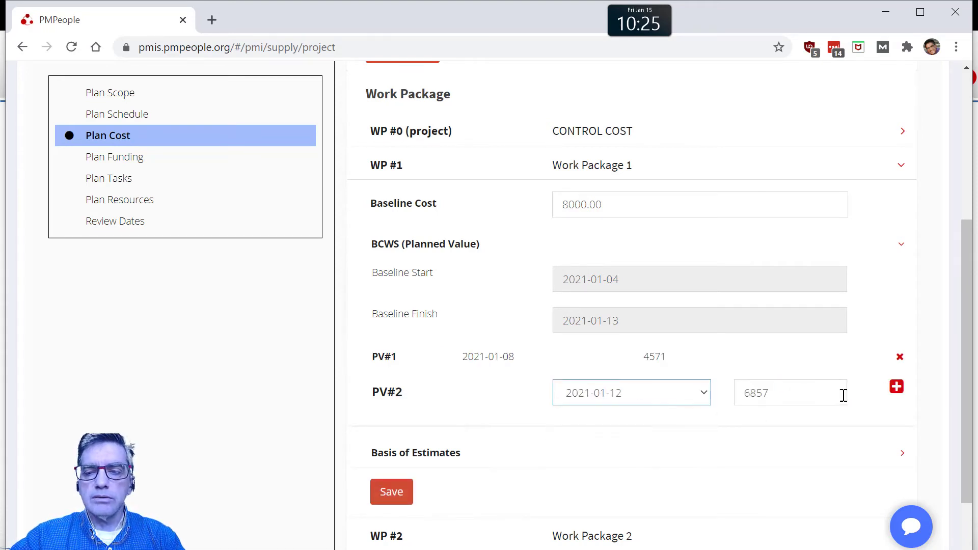
click(897, 388)
click(662, 424)
click(655, 460)
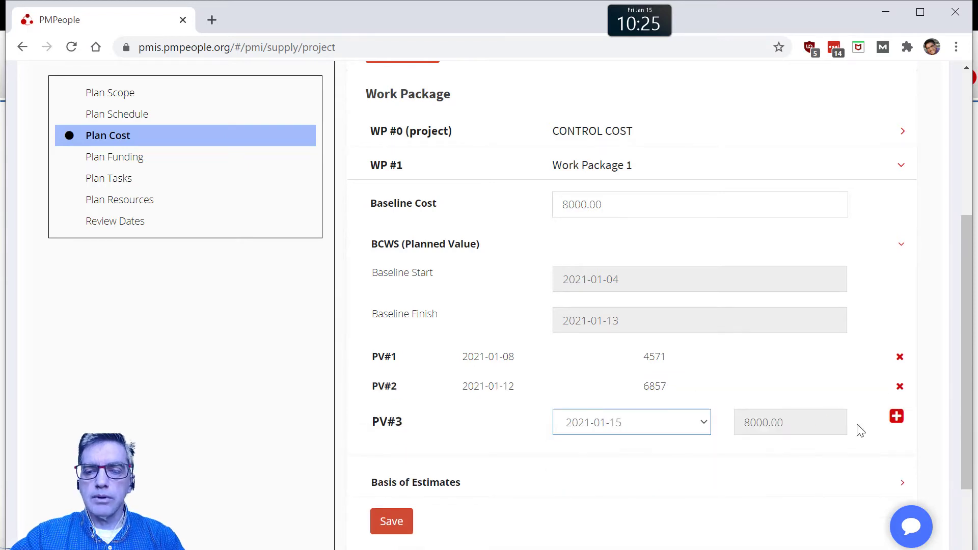
click(896, 418)
click(391, 545)
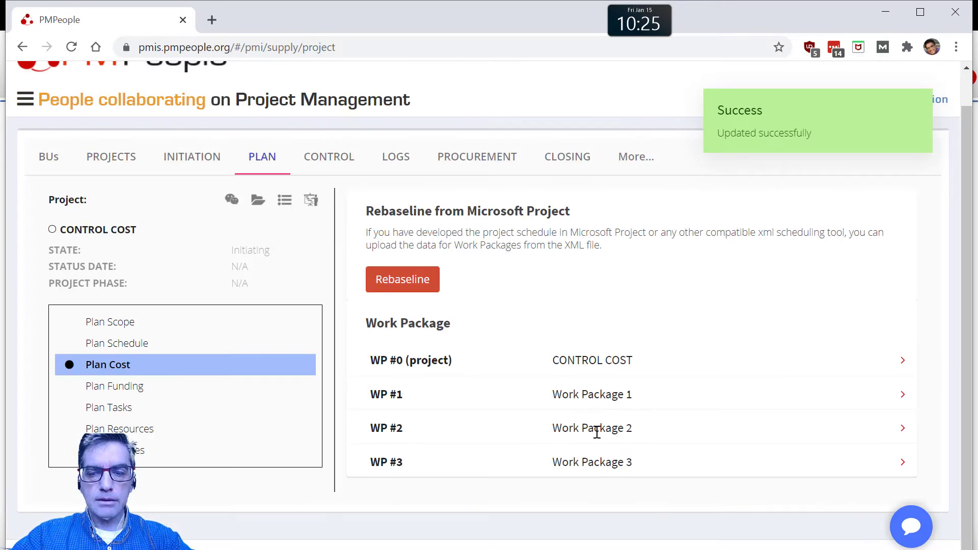
Step: Add a planned value (BCWS) of 3000 for 2021-01-08 to Work Package 2
click(597, 432)
scroll(612, 431, down, 3)
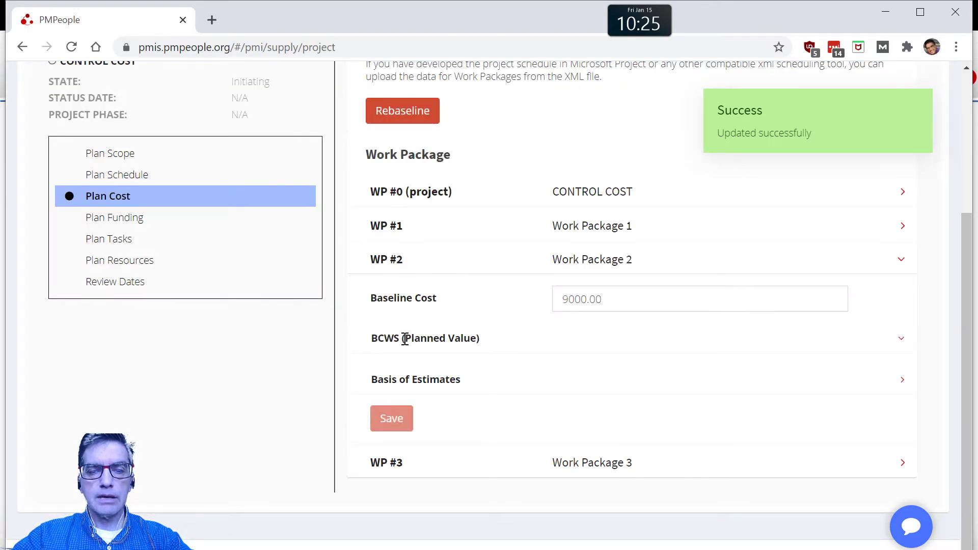
click(406, 338)
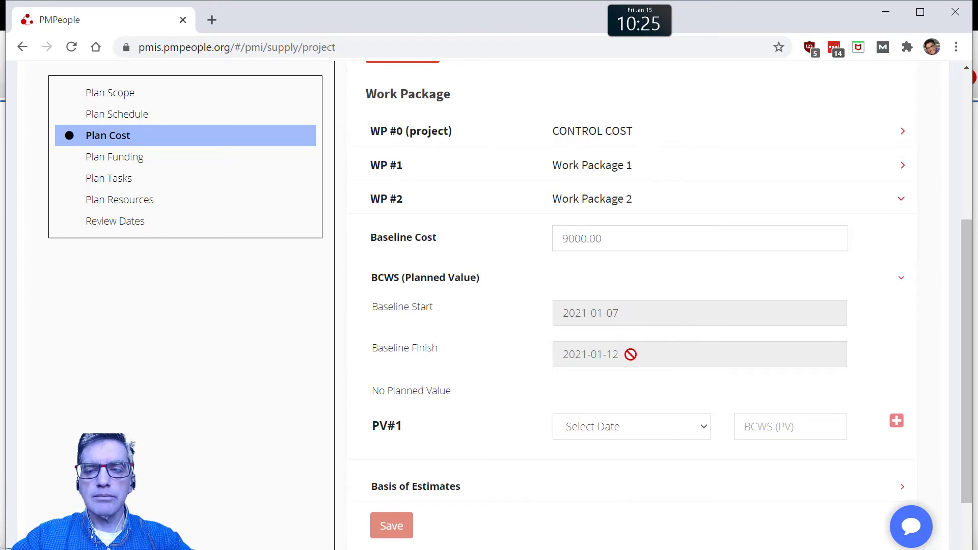
click(640, 434)
click(623, 461)
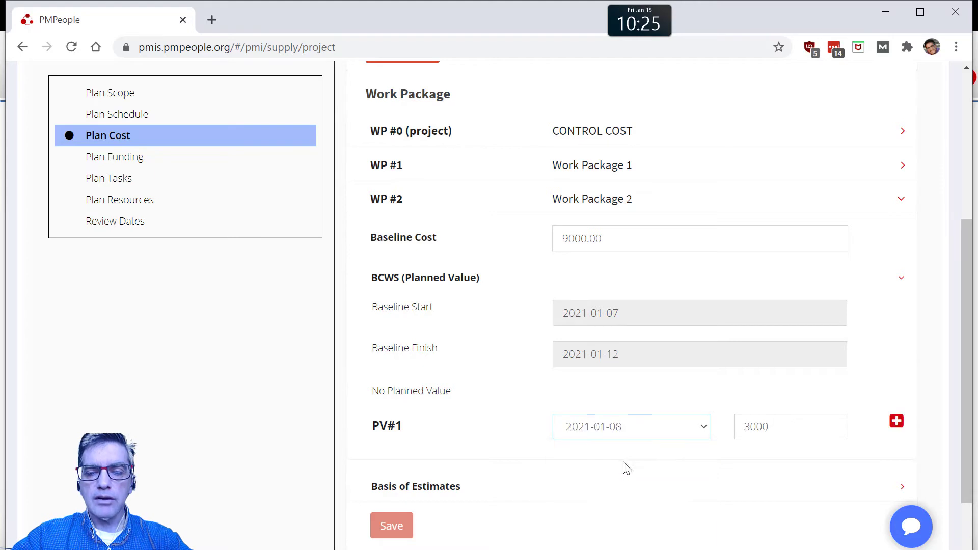
click(897, 421)
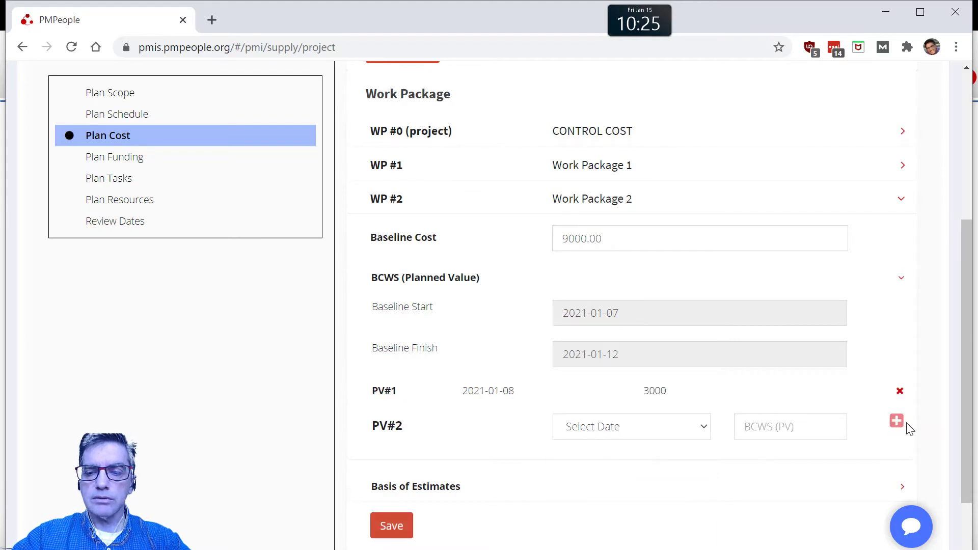
Step: Add a planned value of 9000.00 for 2021-01-12 to Work Package 2 and save the work package
click(656, 433)
click(640, 463)
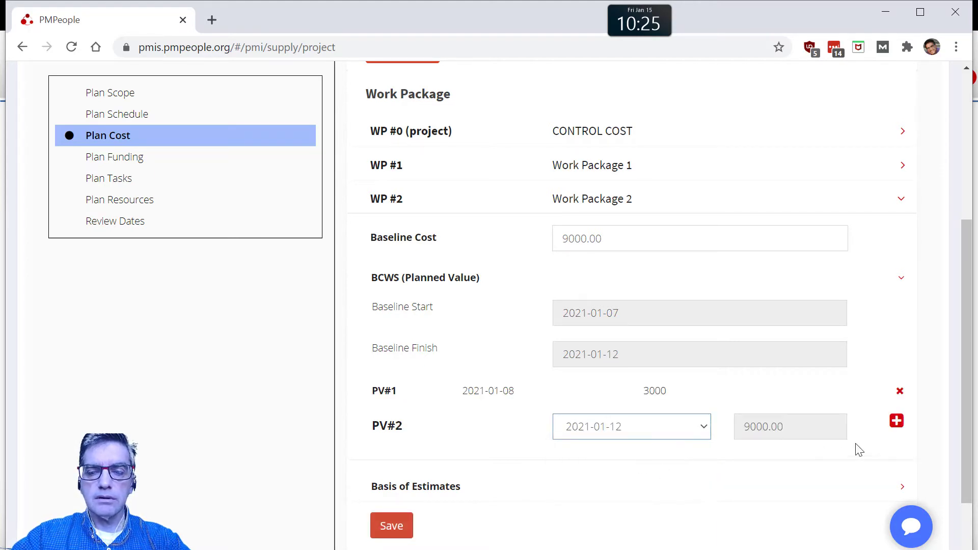
click(896, 421)
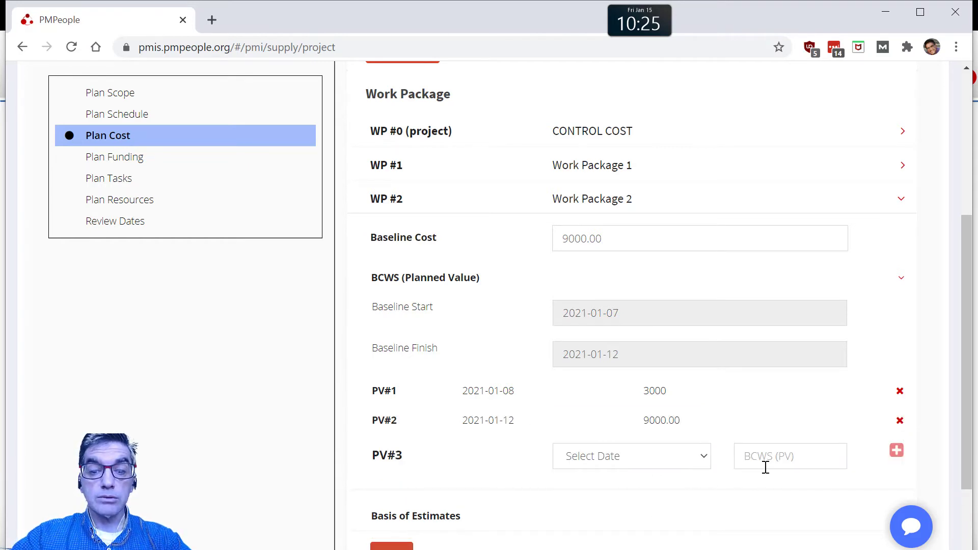
scroll(383, 489, down, 2)
click(386, 485)
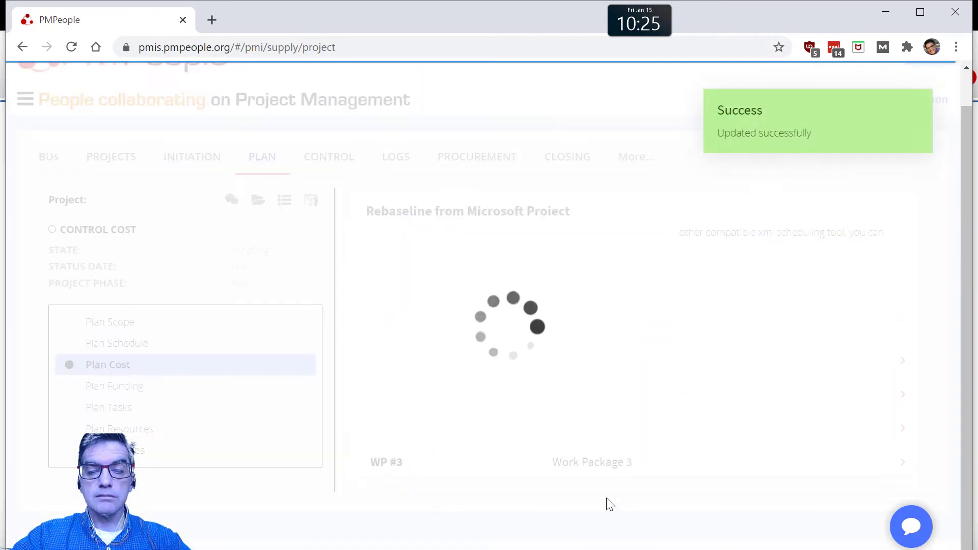
Step: In the cost plan, add a planned value (BCWS) of 7200 for 2021-01-15 to Work Package 3
scroll(588, 465, down, 3)
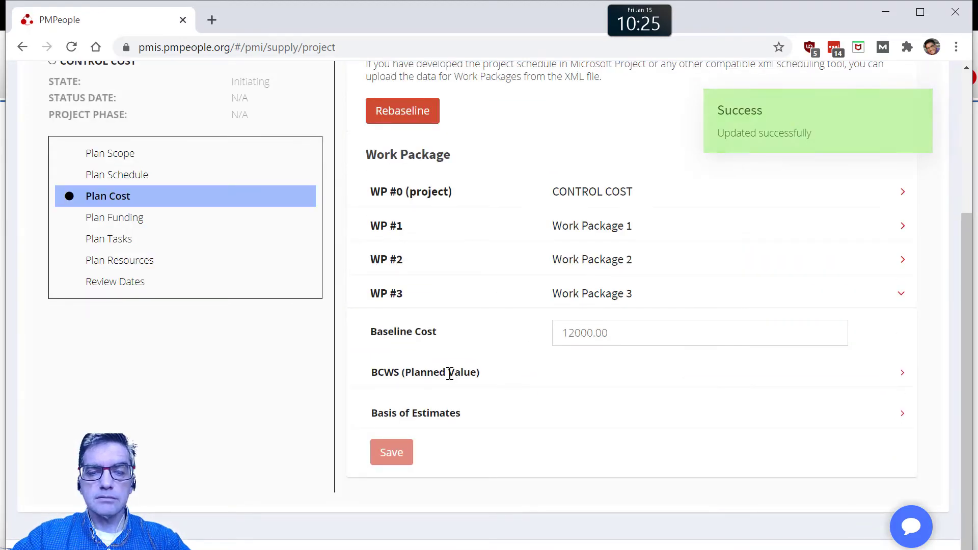
click(451, 373)
scroll(497, 362, down, 3)
click(611, 390)
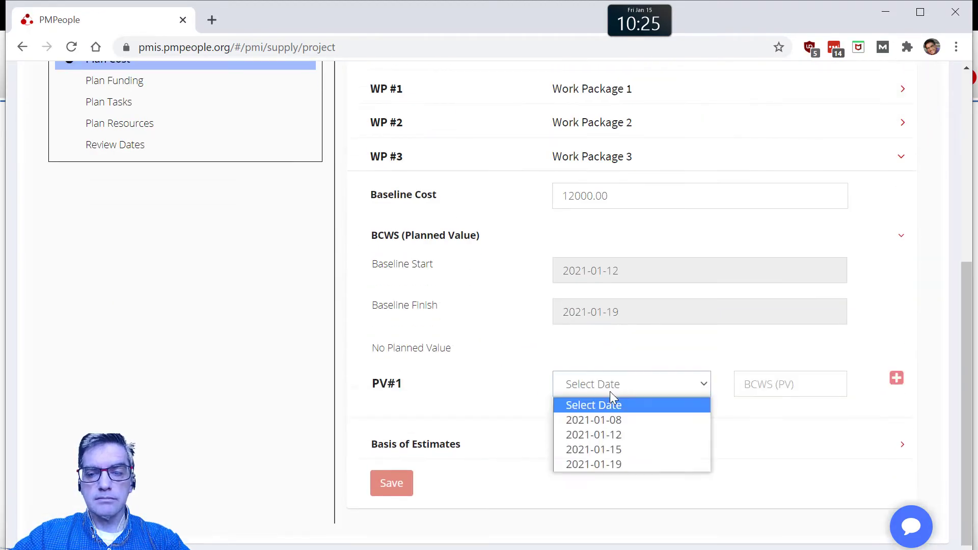
click(616, 455)
click(897, 378)
Step: Add a planned value entry for 2021-01-19 to Work Package 3 and save the work package
click(639, 390)
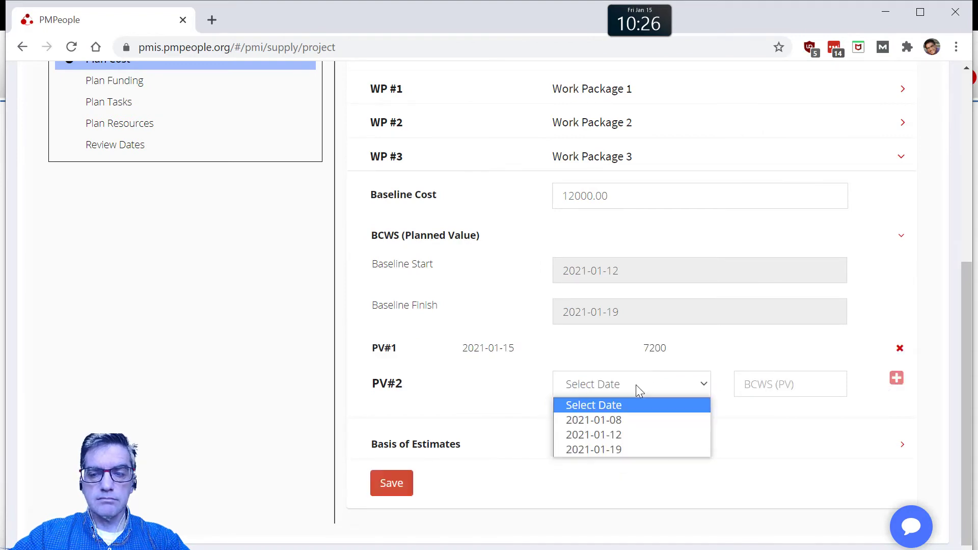
click(593, 450)
click(897, 378)
click(391, 513)
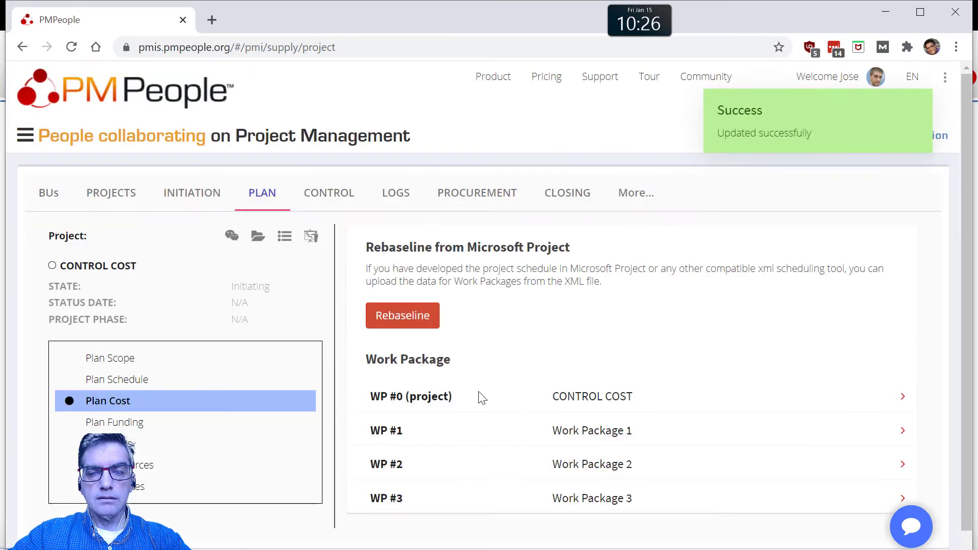
Step: Review the planned values of the whole project (WP #0) in the cost plan and the baseline planned value curve in the project's cost view
click(422, 396)
scroll(556, 398, down, 3)
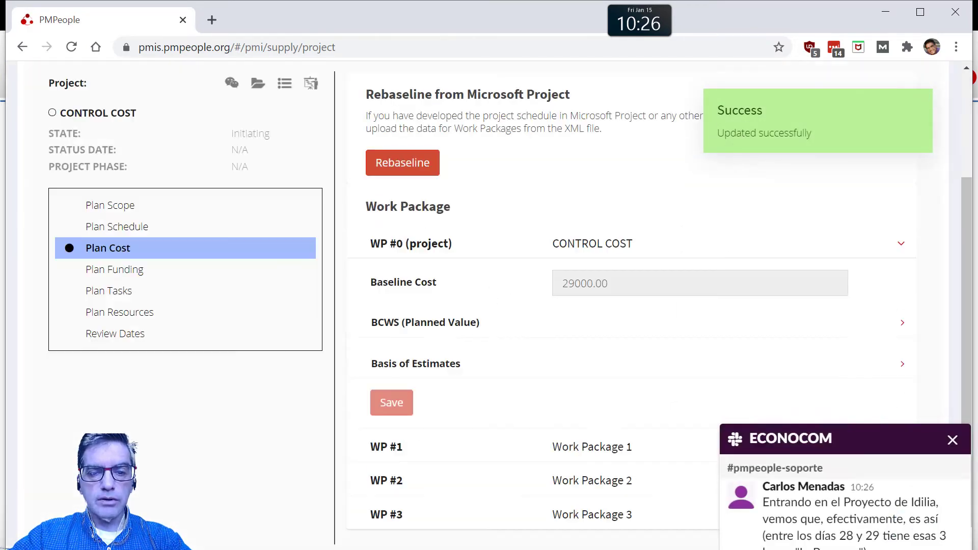
click(446, 322)
scroll(532, 301, down, 3)
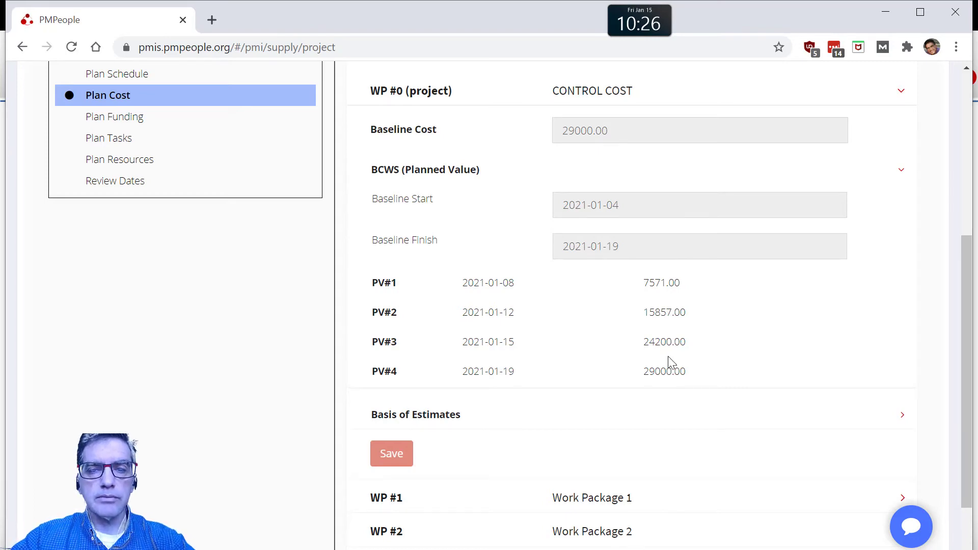
scroll(668, 355, up, 6)
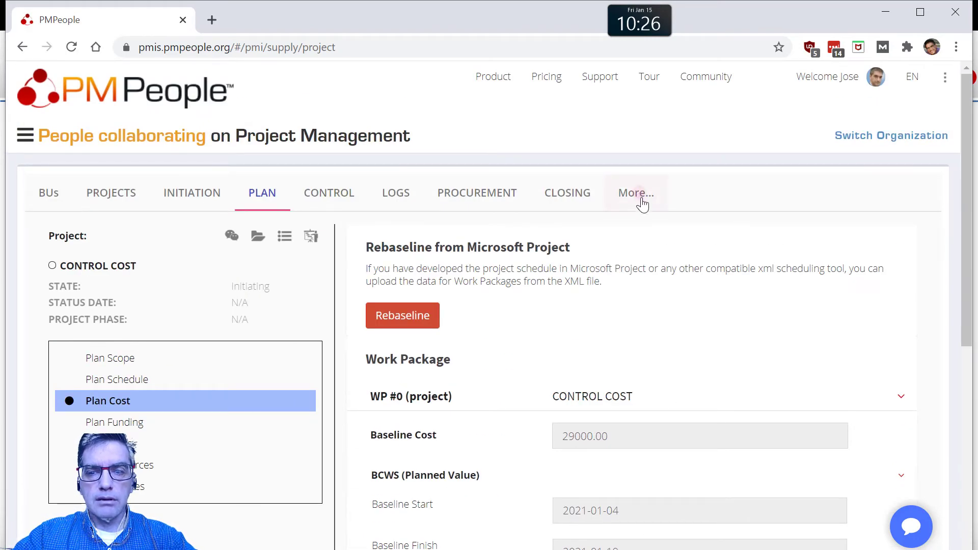
click(642, 200)
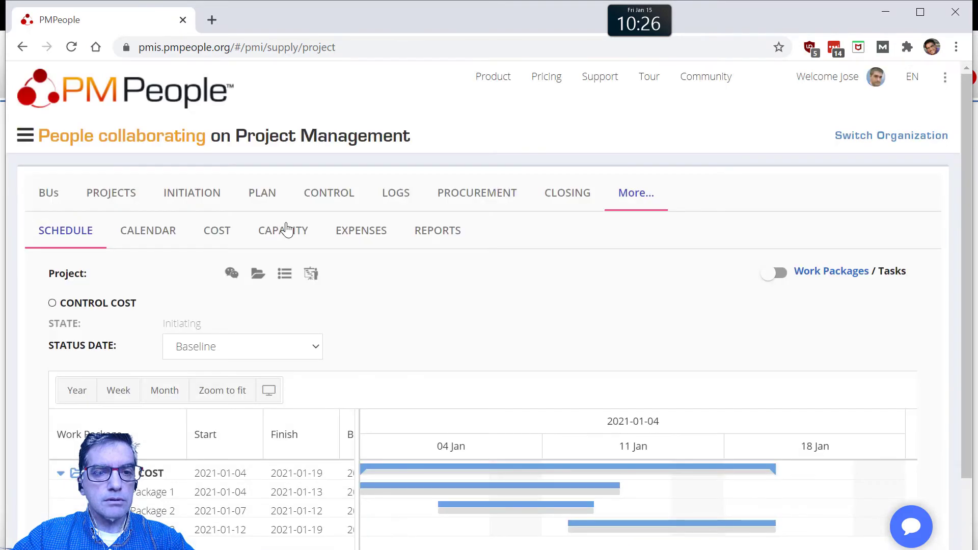
click(295, 235)
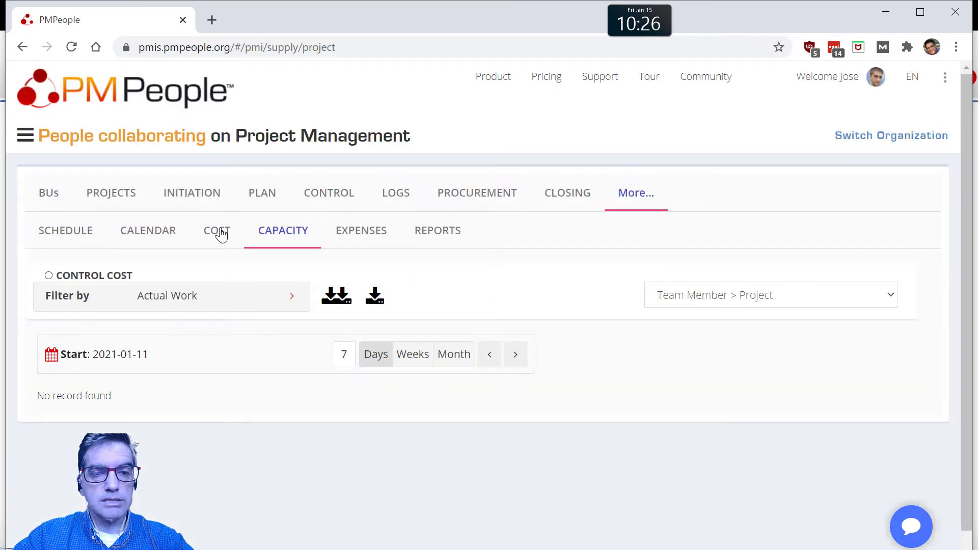
click(220, 233)
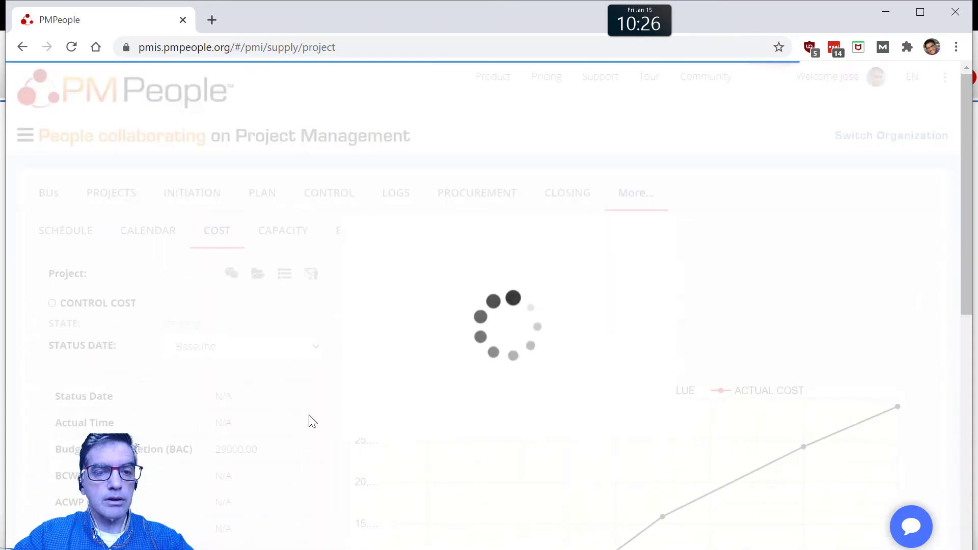
scroll(561, 459, down, 3)
mouse_move(609, 430)
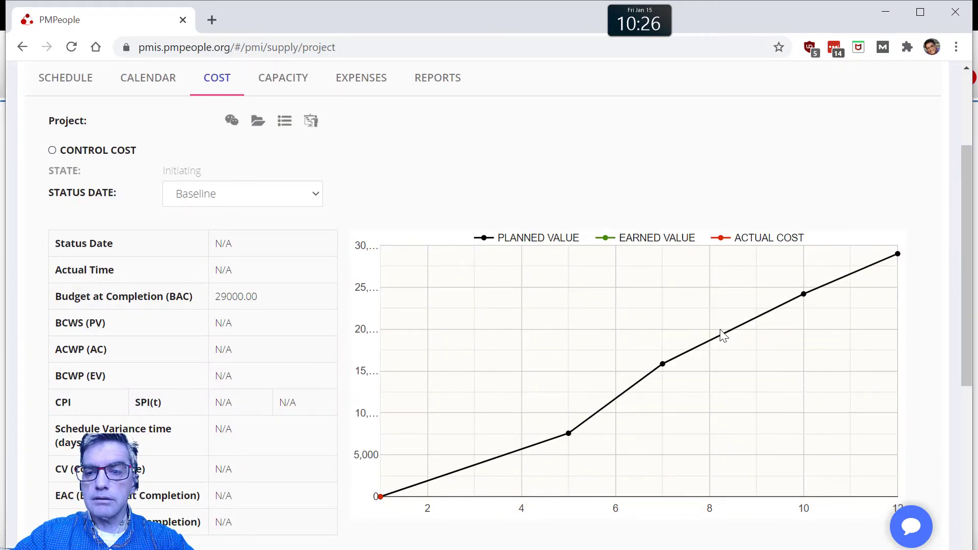
scroll(640, 375, up, 3)
Step: In the project's control section, set the project state to Executing
click(329, 205)
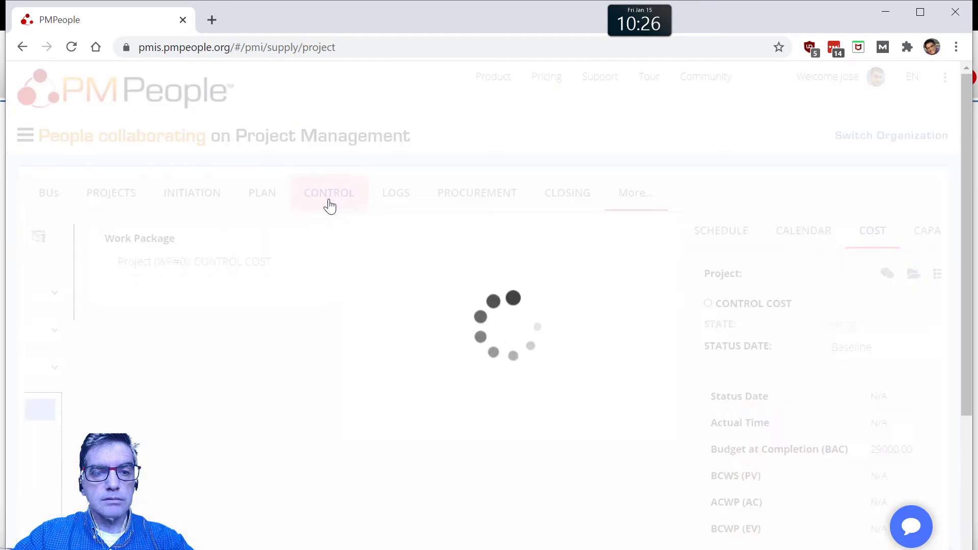
click(247, 299)
click(234, 358)
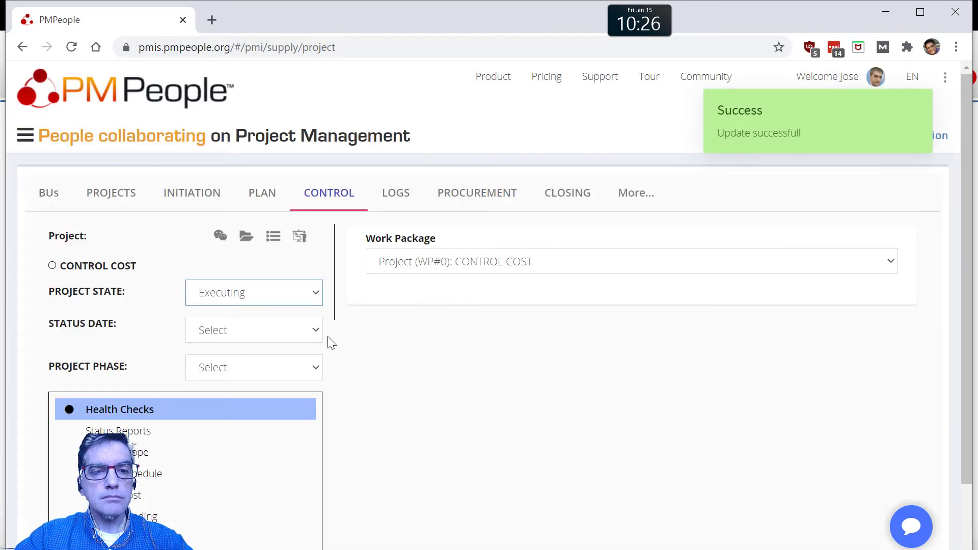
Step: Open the Control Cost page and set the project's status date to 2021-01-08
scroll(316, 370, down, 2)
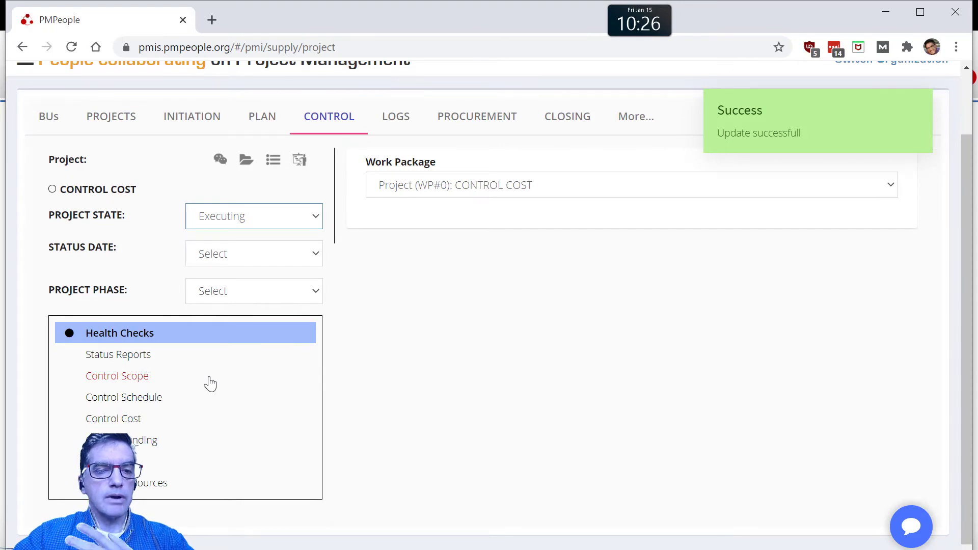
mouse_move(230, 363)
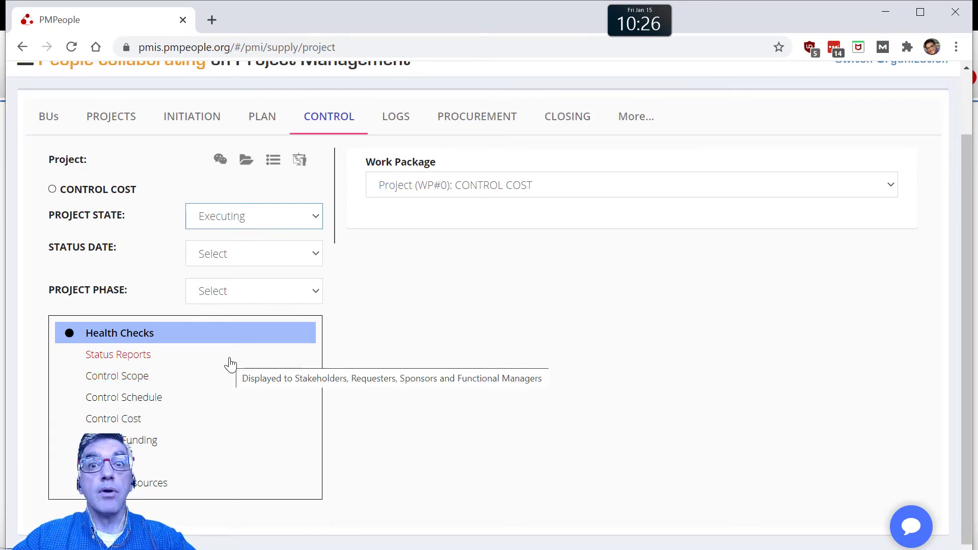
click(167, 421)
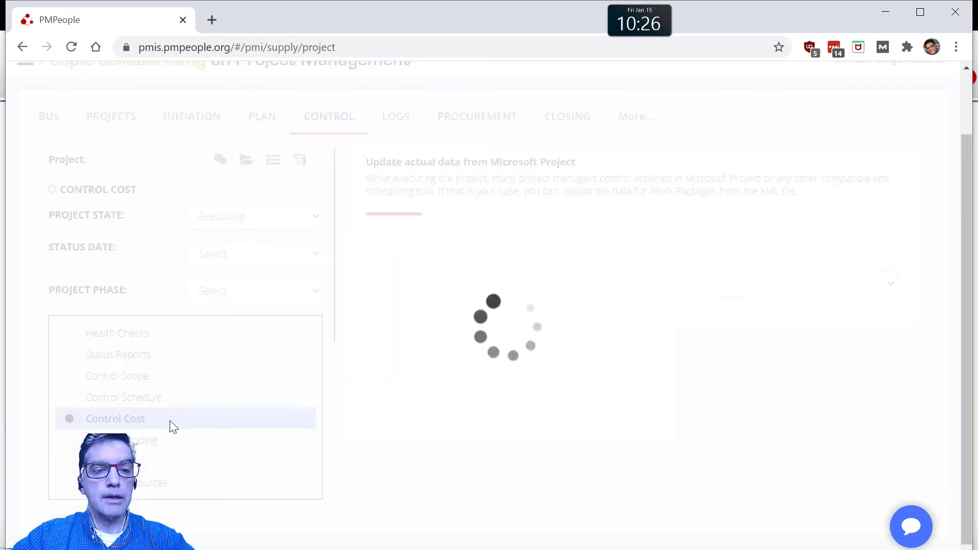
click(259, 256)
click(259, 289)
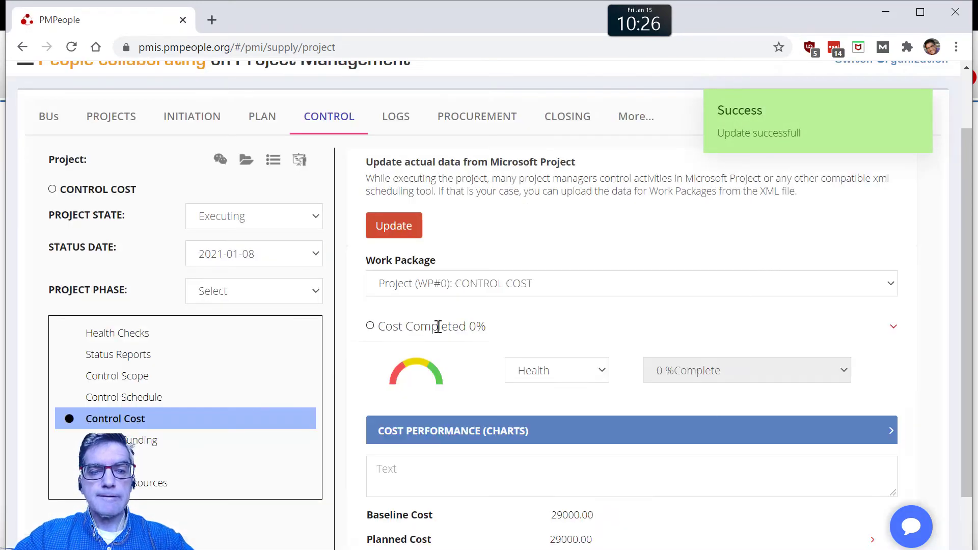
Step: In cost control, choose Work Package 1 and set its earned value (BCWP) to 3000
click(472, 285)
click(474, 334)
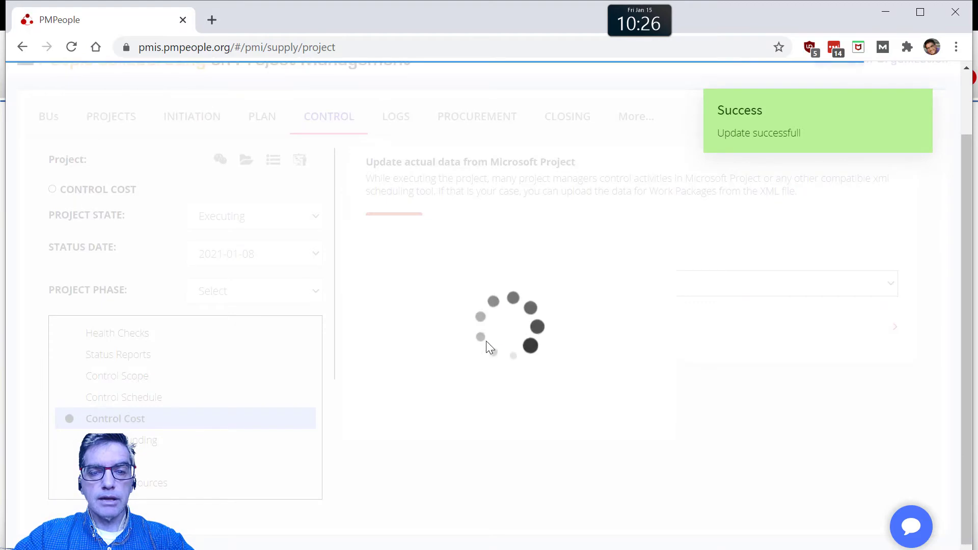
click(447, 325)
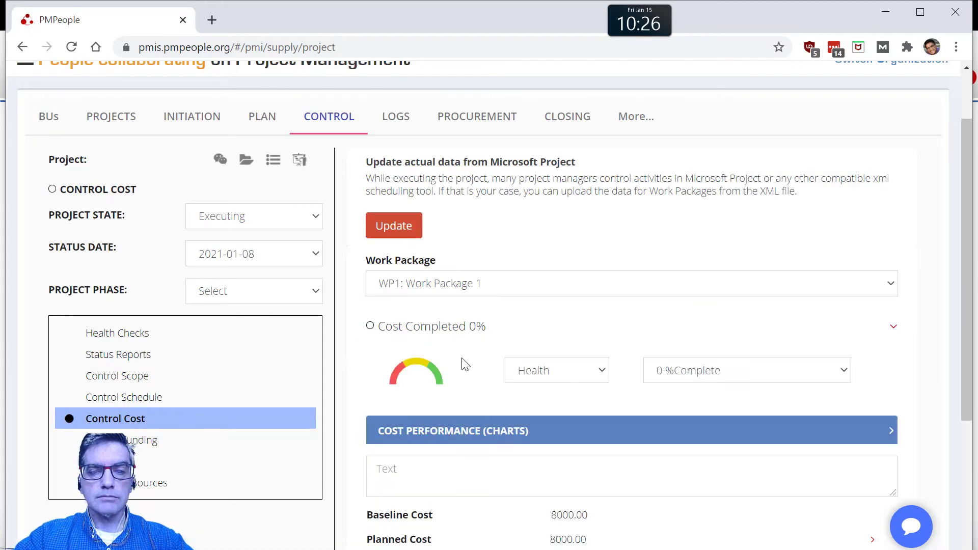
scroll(464, 362, down, 4)
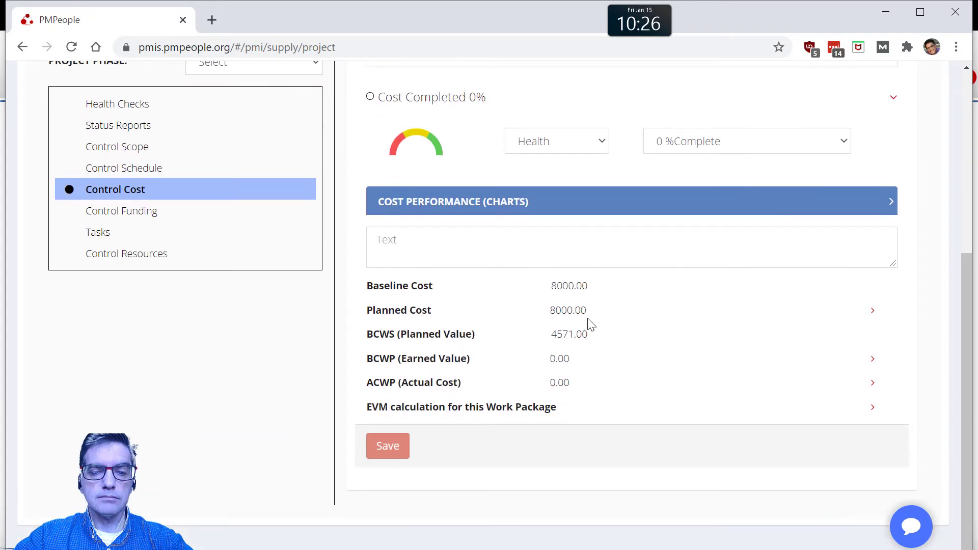
click(564, 359)
drag(589, 387, 548, 378)
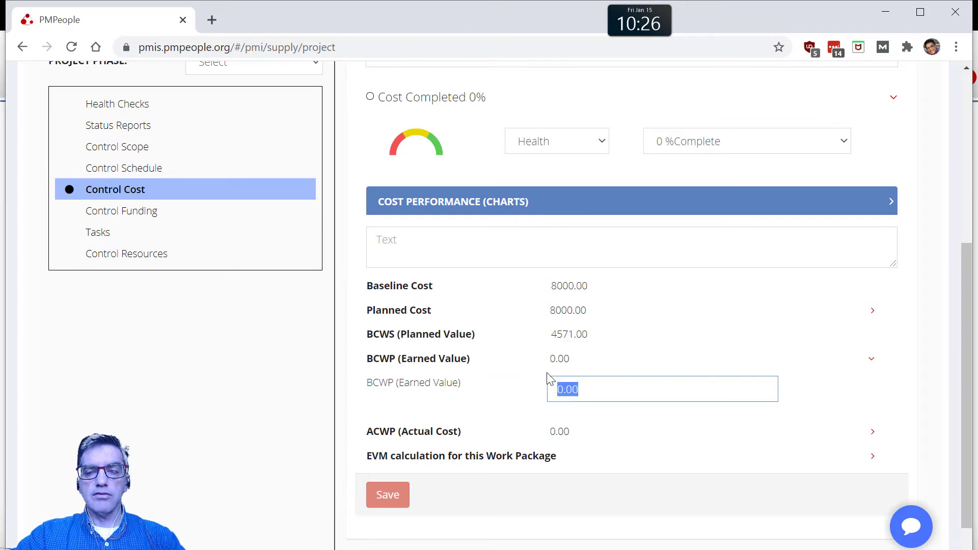
text(3000)
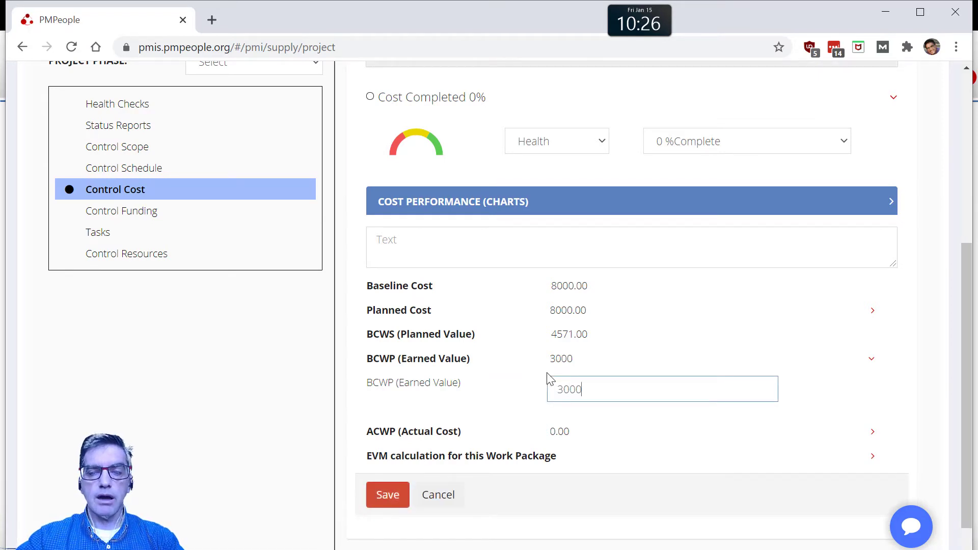
Step: Set Work Package 1's actual cost (ACWP) to 4000 and save its cost control data
click(561, 432)
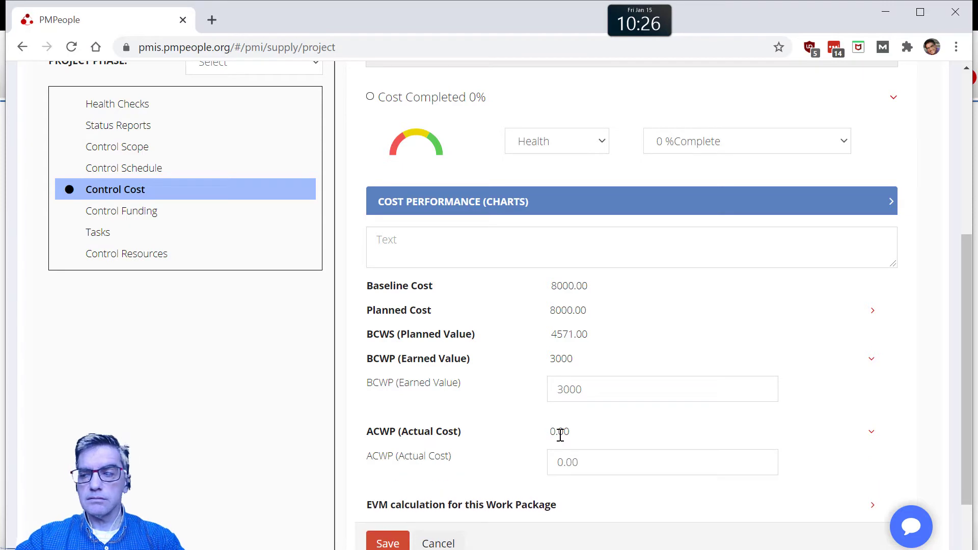
click(590, 470)
text(4000)
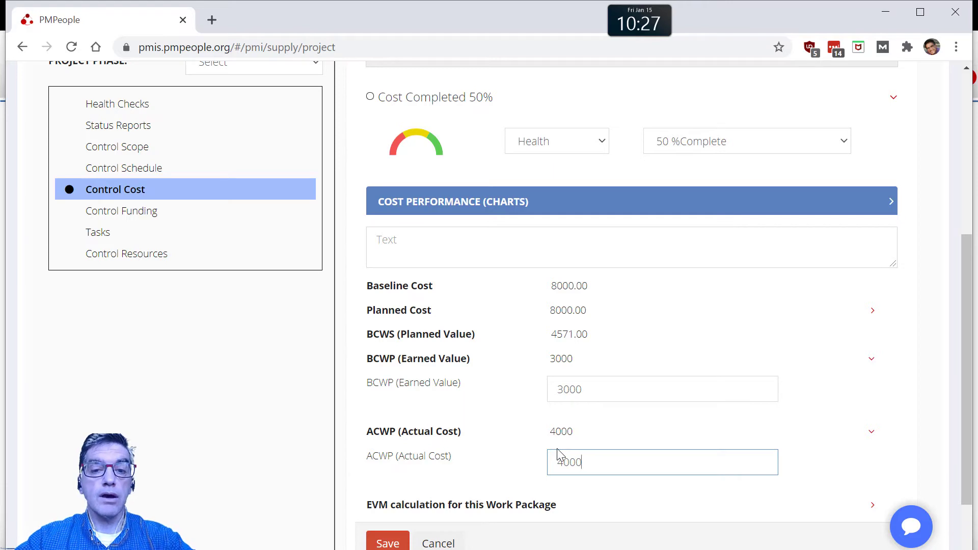
scroll(581, 452, down, 2)
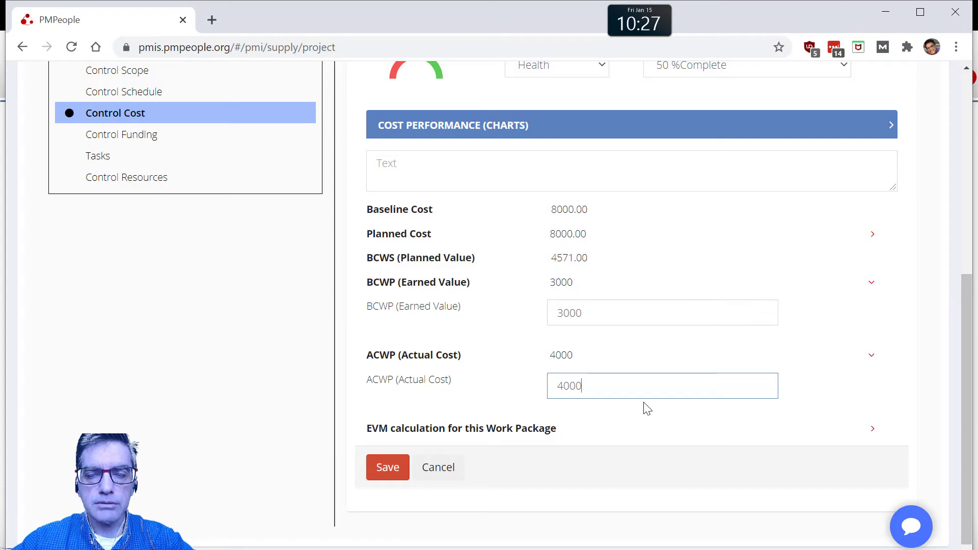
click(594, 315)
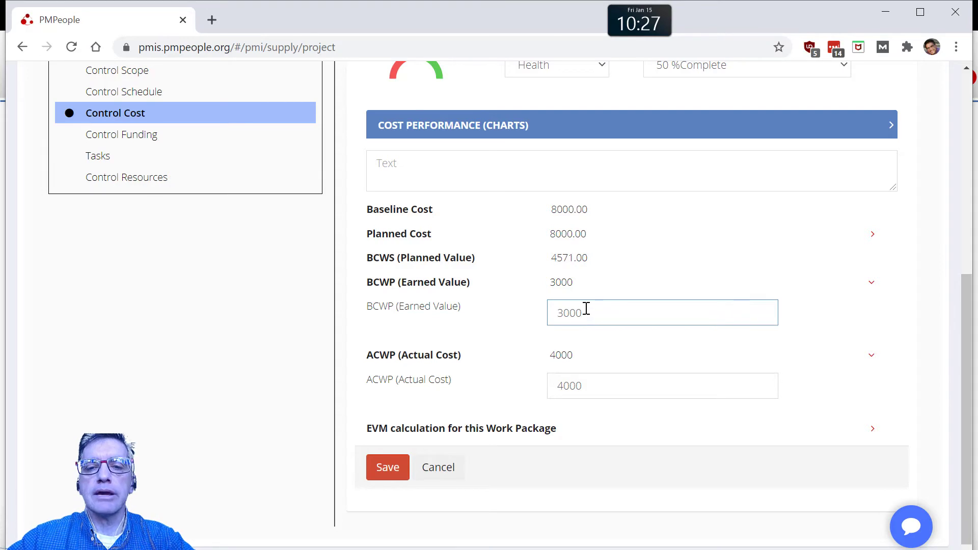
drag(590, 312, 553, 313)
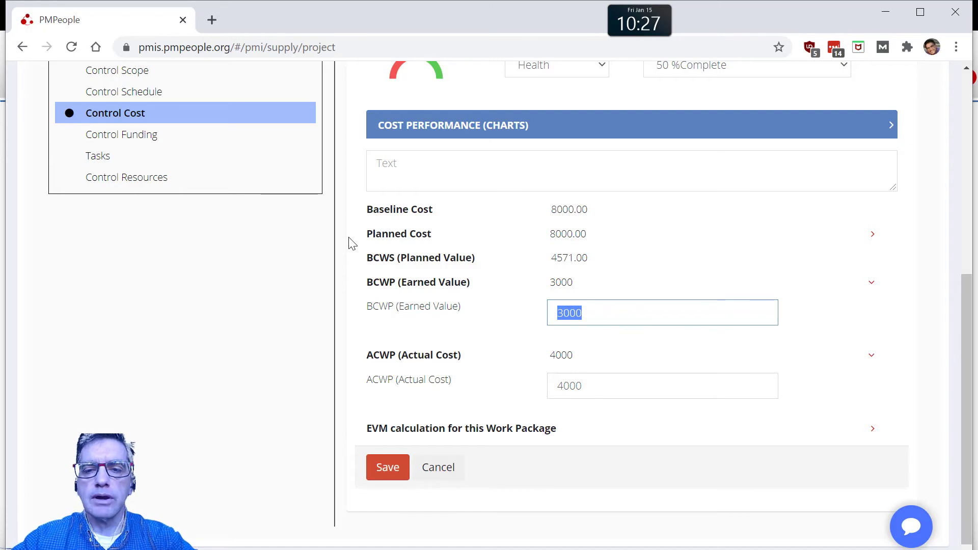
click(384, 469)
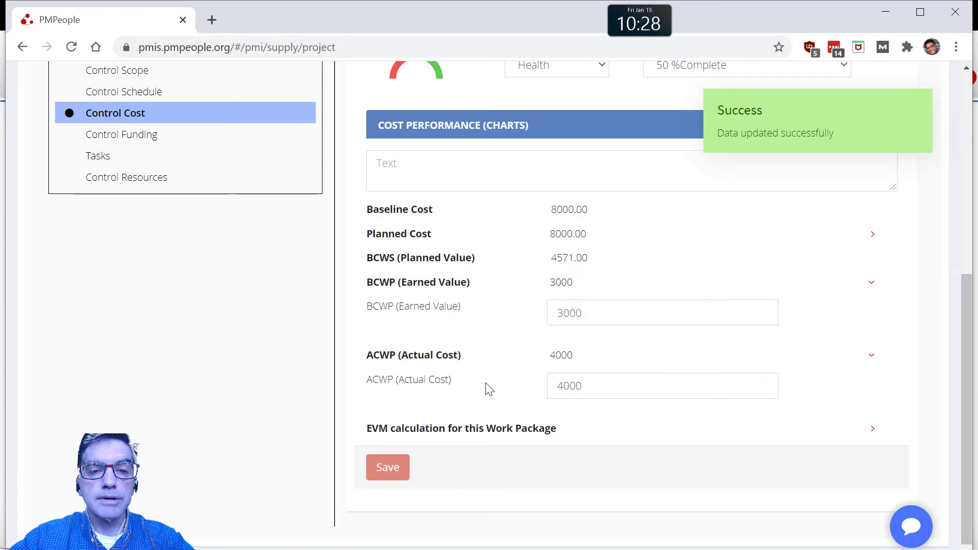
Step: Examine Work Package 1's EVM calculation, especially its cost performance index, cost variance and estimate at completion
click(397, 428)
scroll(611, 452, down, 3)
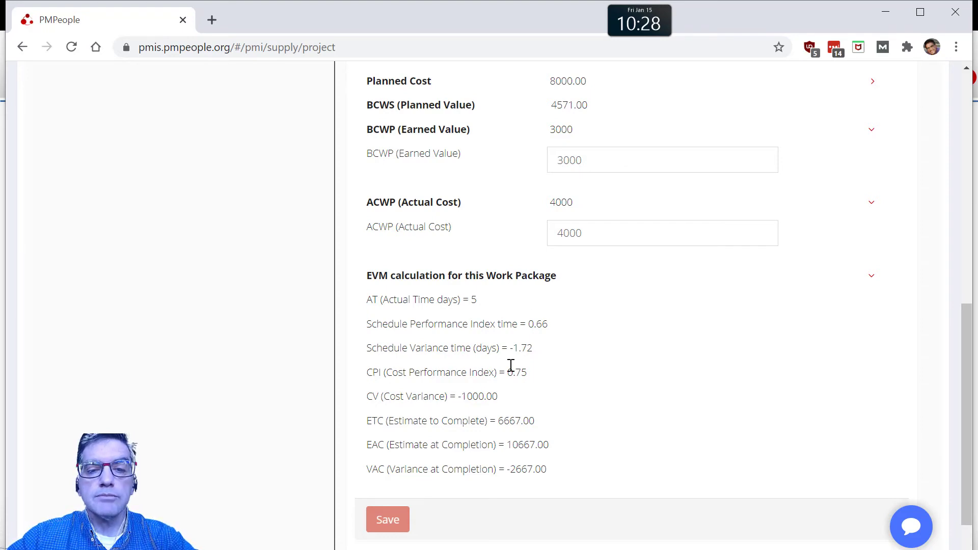
drag(508, 372, 528, 373)
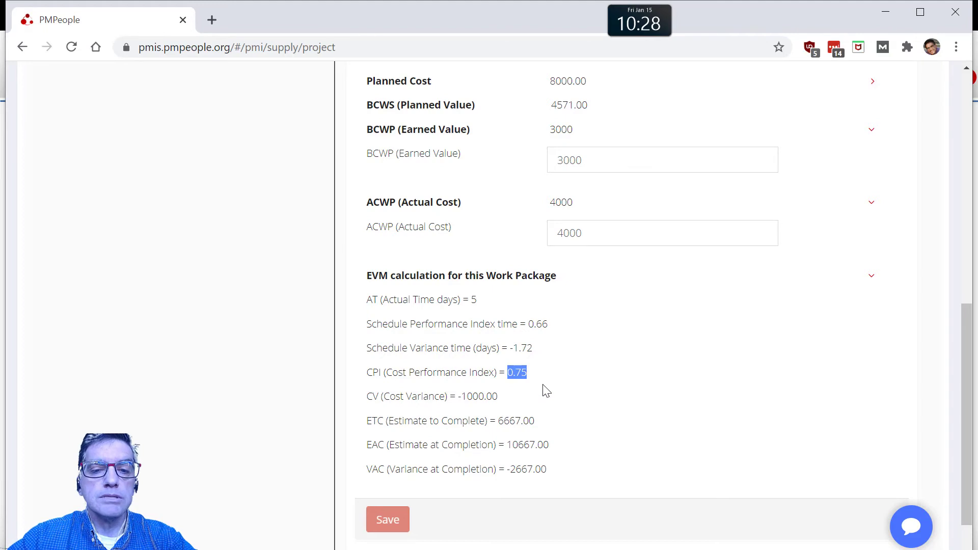
drag(499, 398, 458, 398)
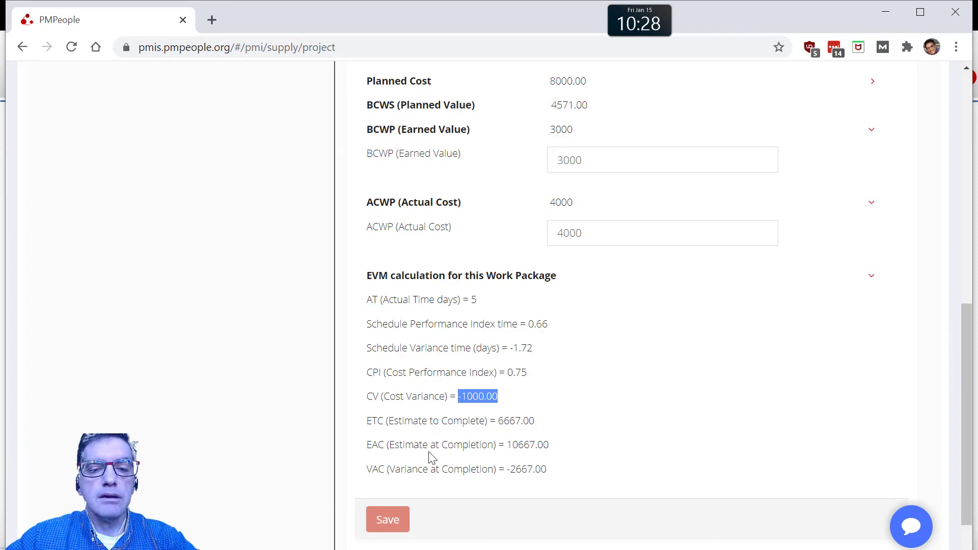
drag(509, 445, 538, 440)
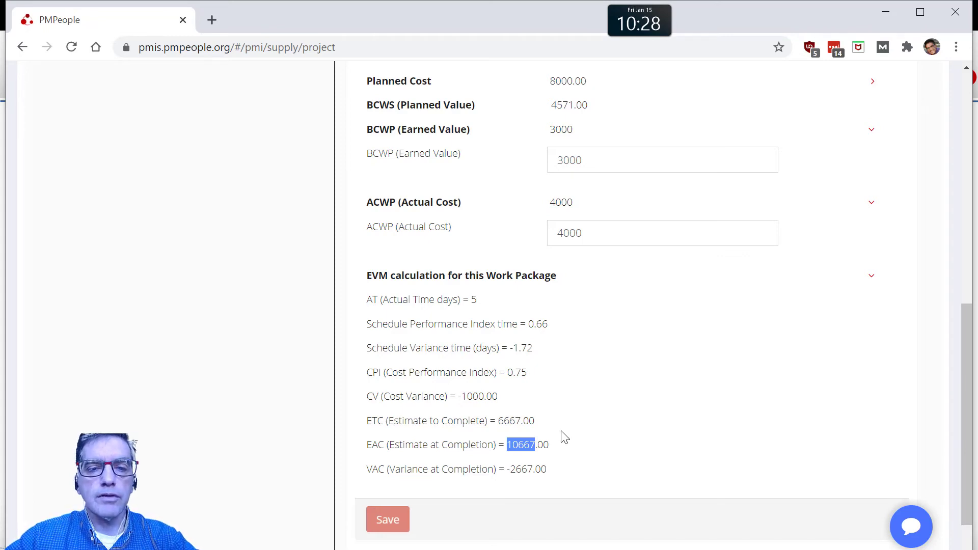
Step: Examine Work Package 1's cost performance charts, including planned value, earned value, actual cost, cost variance and schedule variance
scroll(564, 437, up, 6)
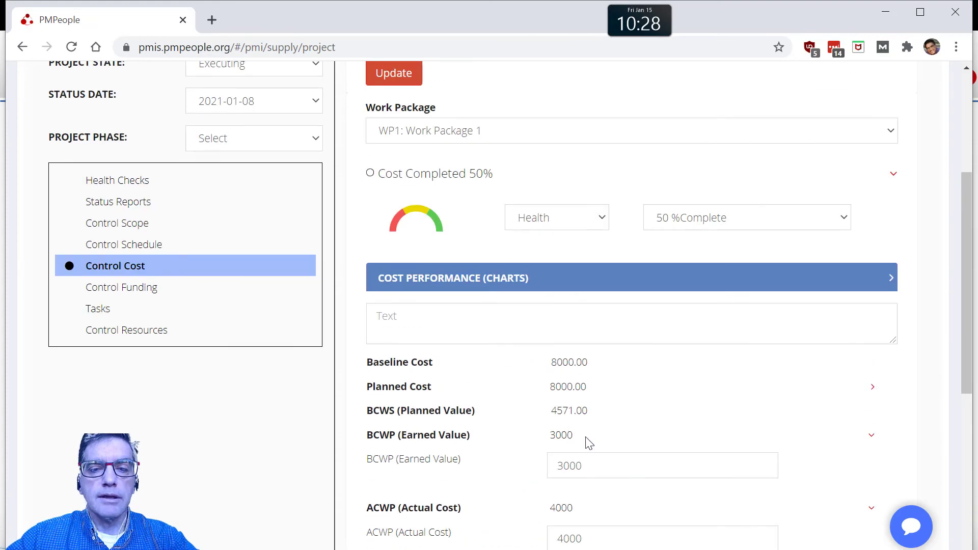
scroll(586, 380, down, 7)
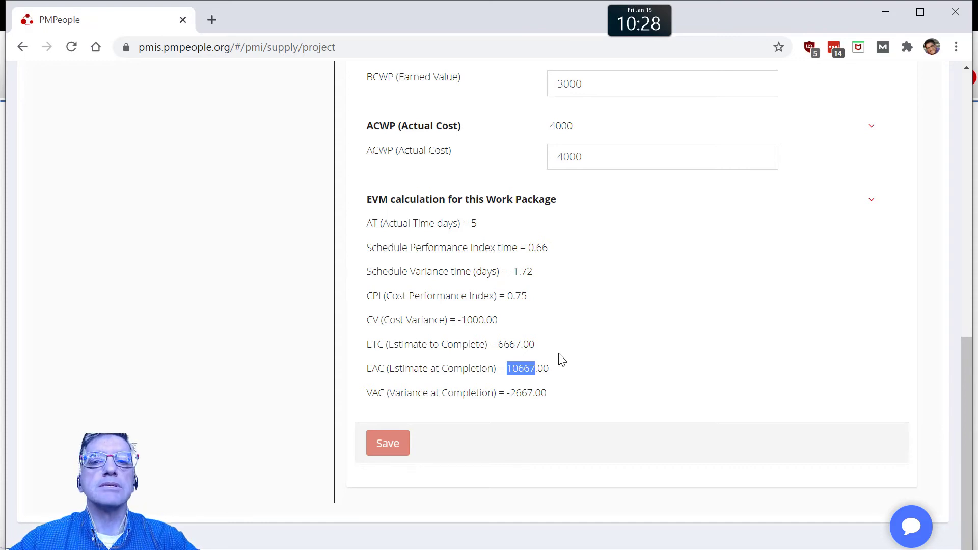
scroll(562, 360, up, 5)
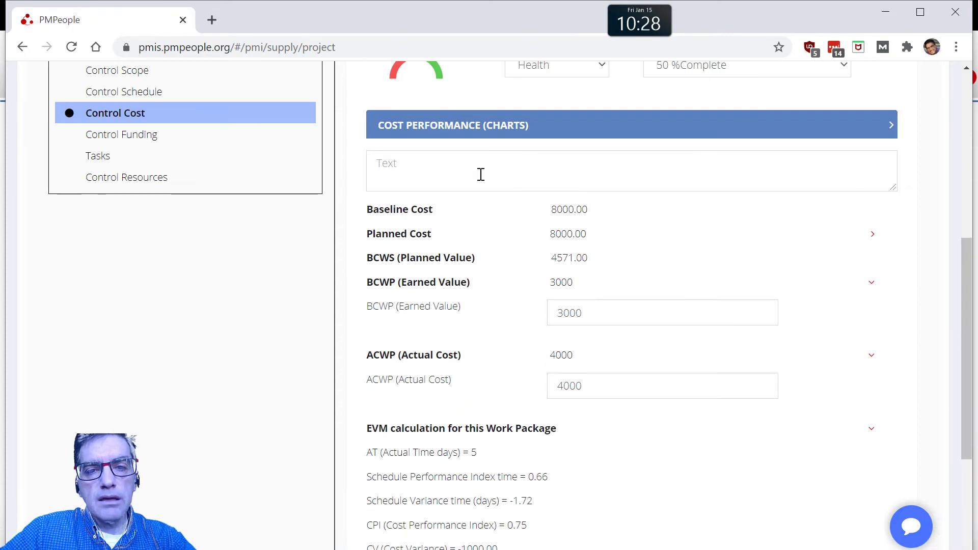
click(497, 125)
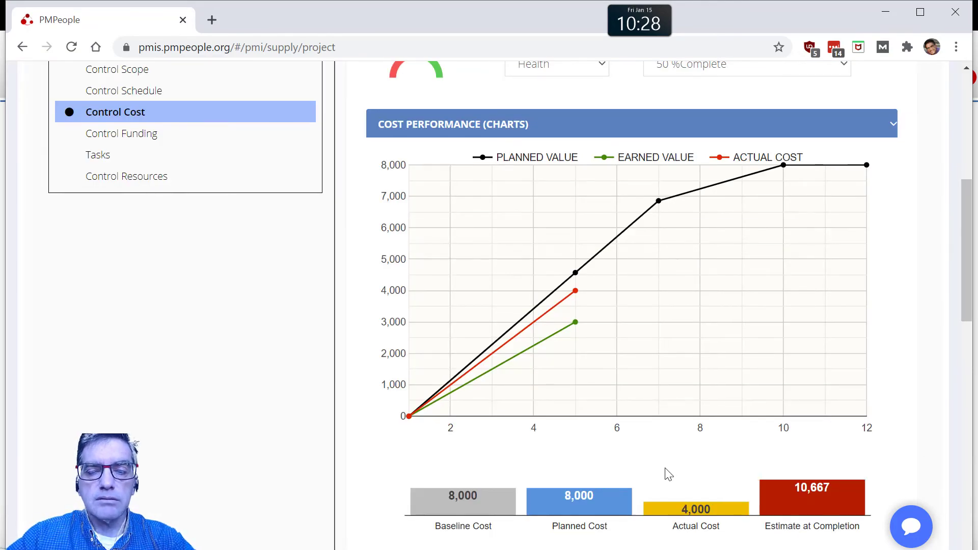
scroll(668, 474, down, 3)
scroll(668, 475, up, 3)
scroll(668, 474, down, 3)
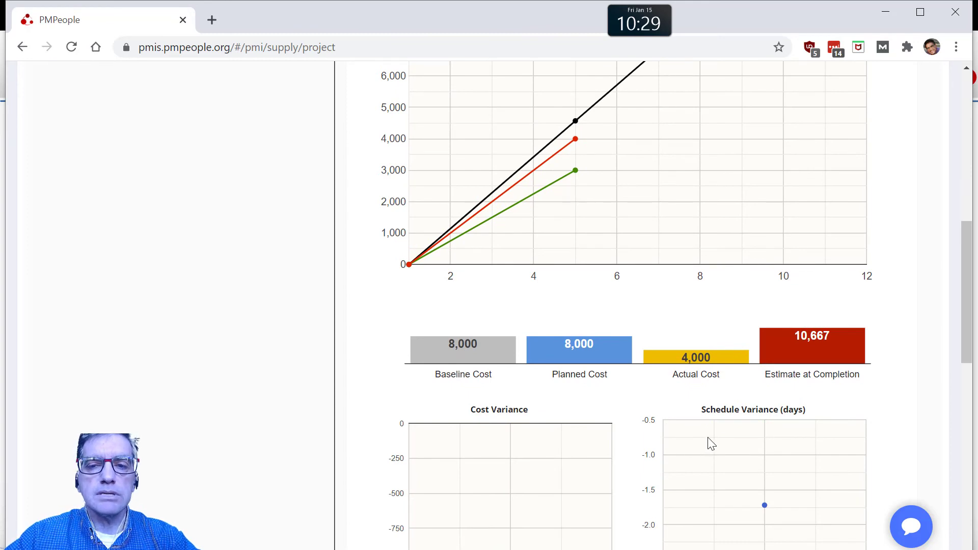
scroll(744, 461, down, 2)
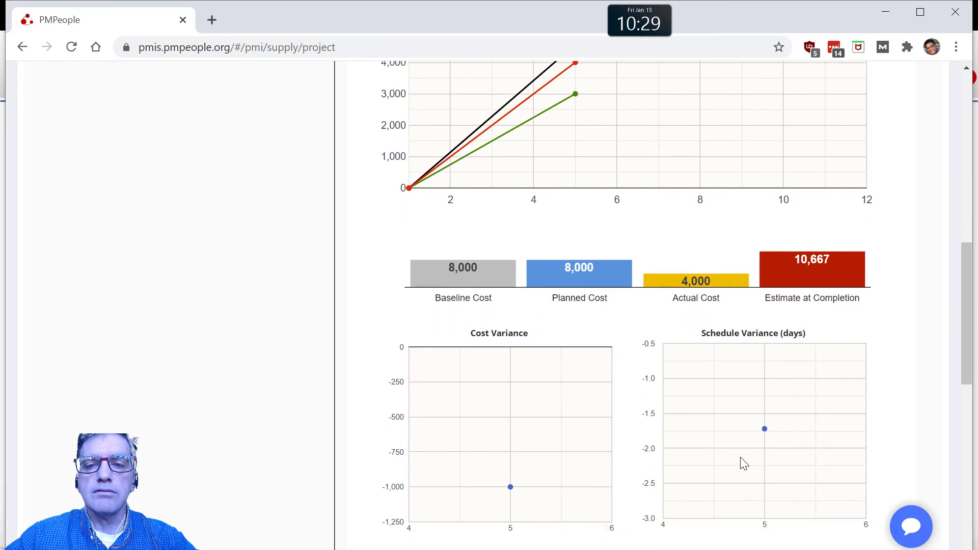
Step: Set the project's status date to 2021-01-12 and expand Work Package 1's cost control data
scroll(744, 463, up, 9)
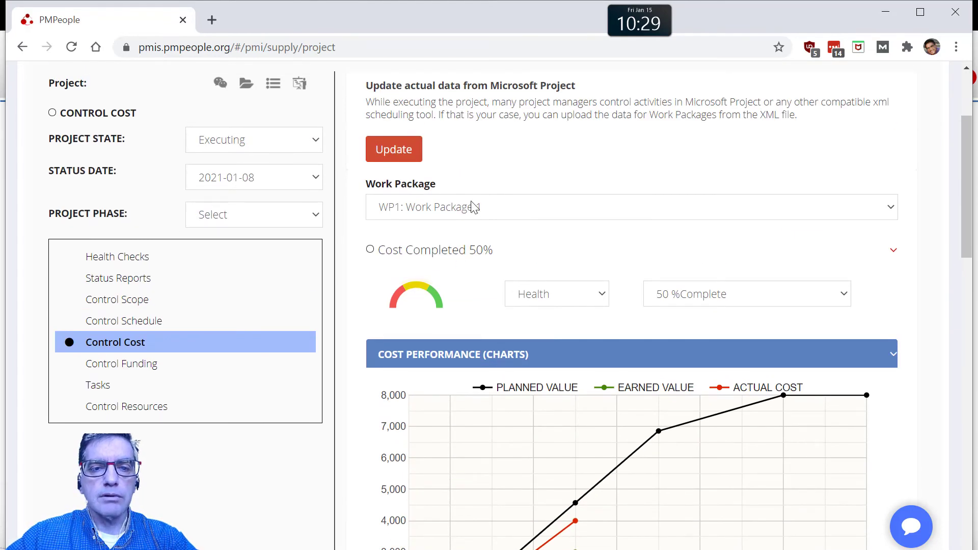
click(256, 189)
click(253, 226)
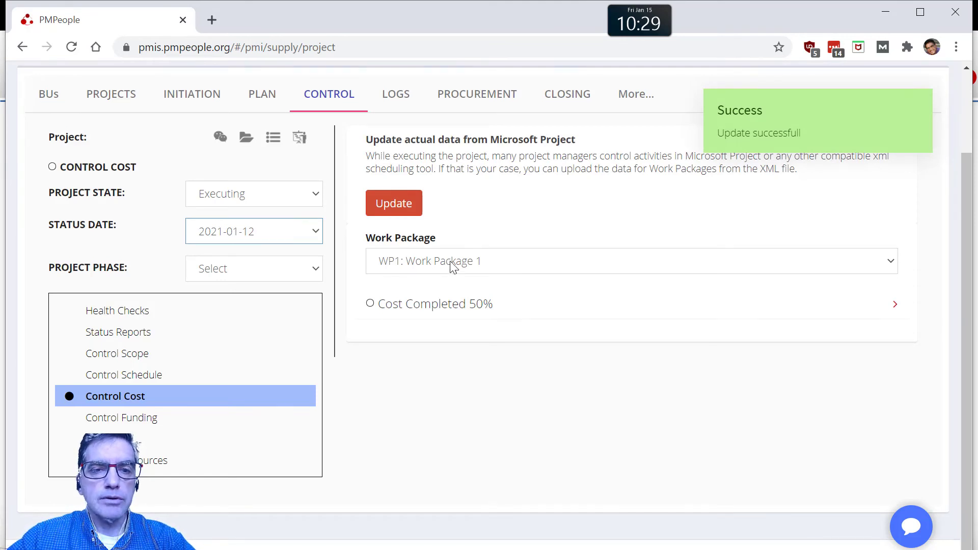
click(452, 308)
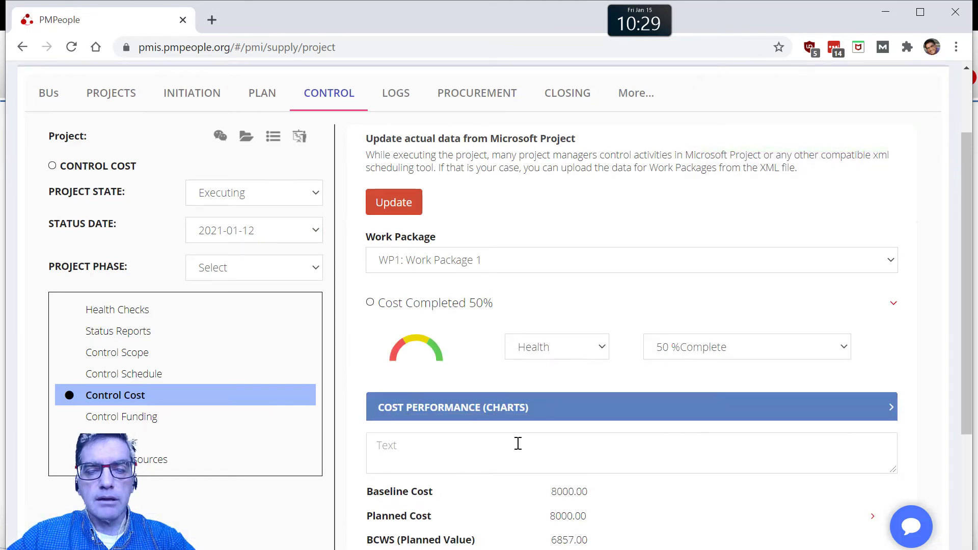
scroll(518, 444, down, 4)
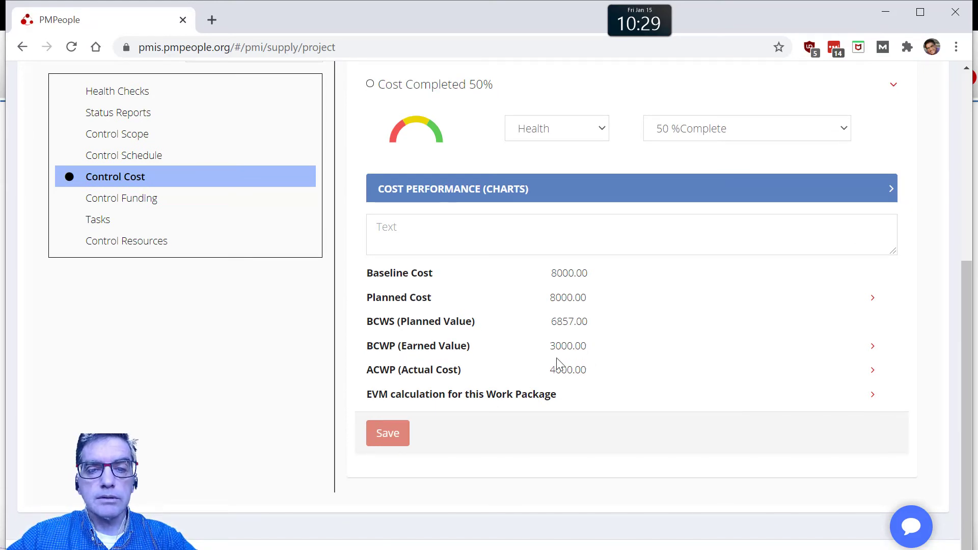
Step: Set Work Package 1's earned value (BCWP) to 6000 and its actual cost (ACWP) to 5000, and save
click(571, 346)
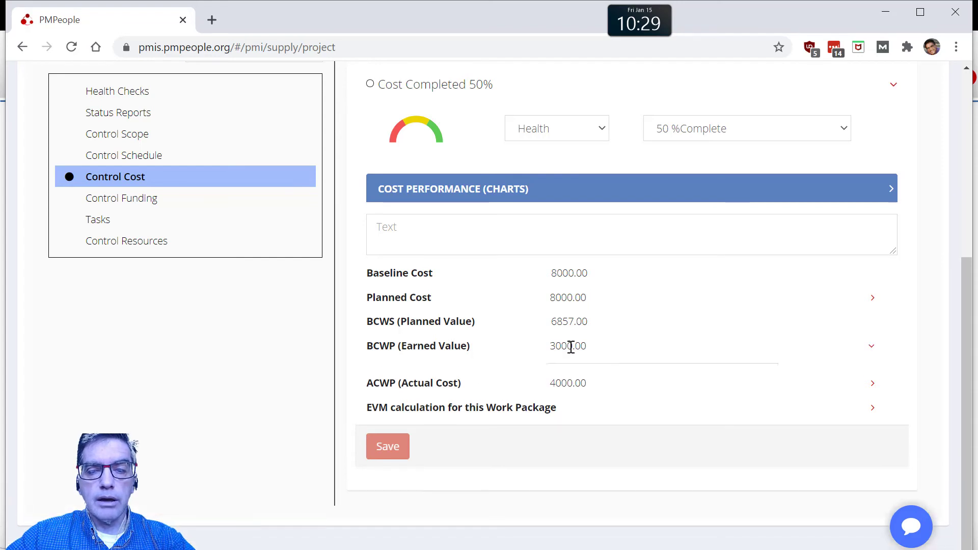
click(562, 377)
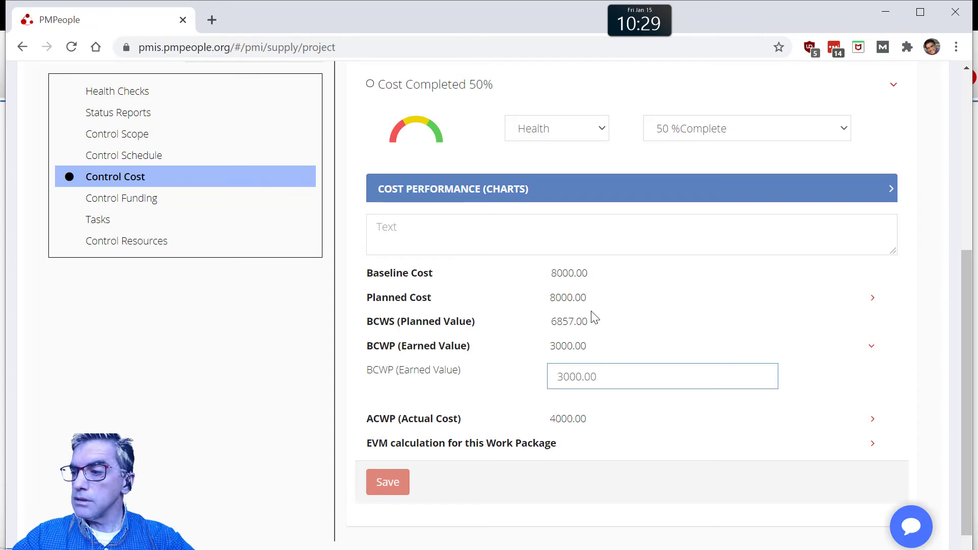
drag(563, 379, 555, 368)
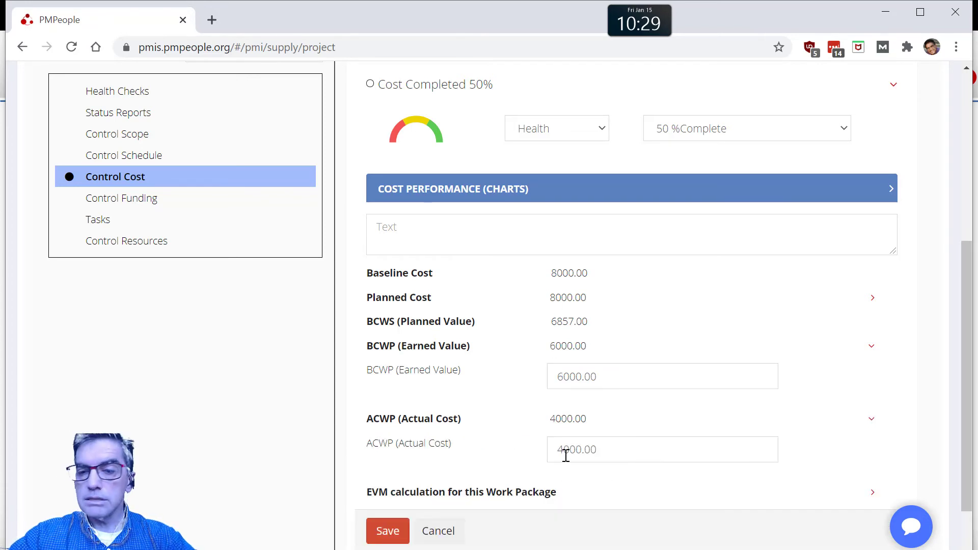
click(564, 452)
key(BackSpace)
text(5)
click(377, 534)
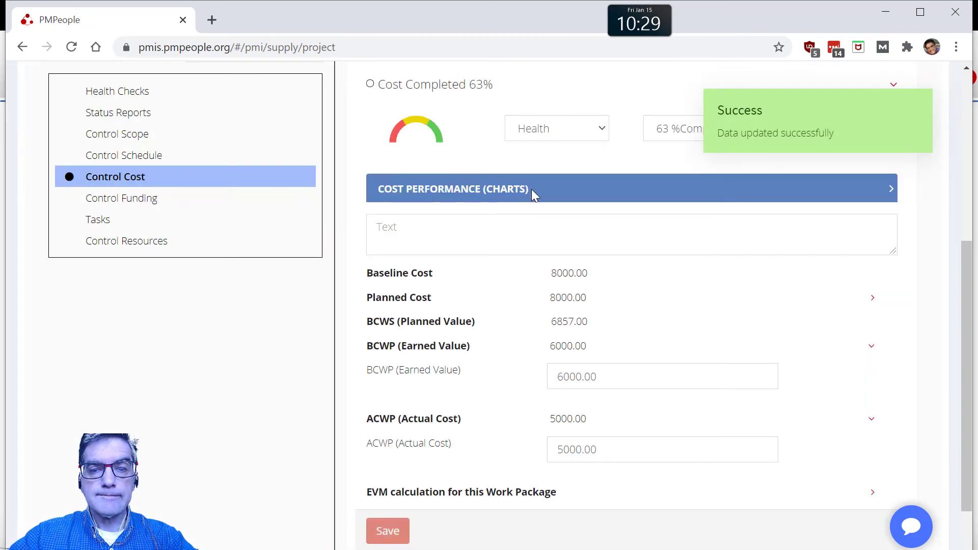
Step: Review Work Package 1's cost performance charts, checking the earned value, actual cost and cost variance points at both status dates
click(532, 190)
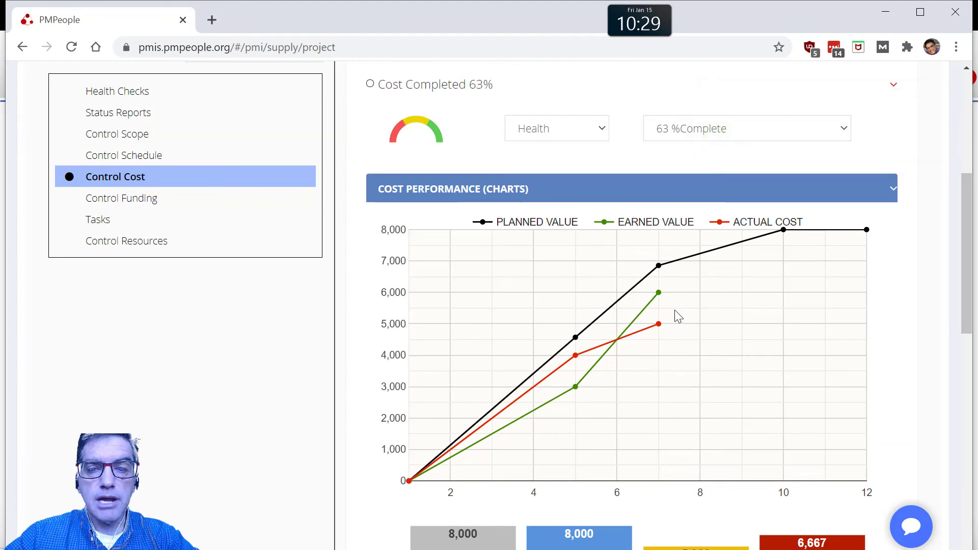
mouse_move(660, 298)
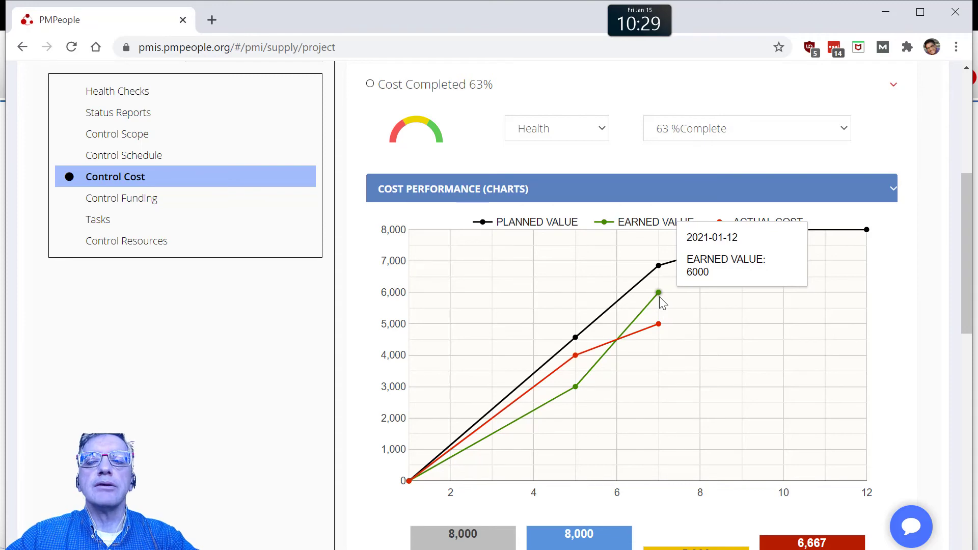
mouse_move(660, 329)
scroll(659, 329, down, 8)
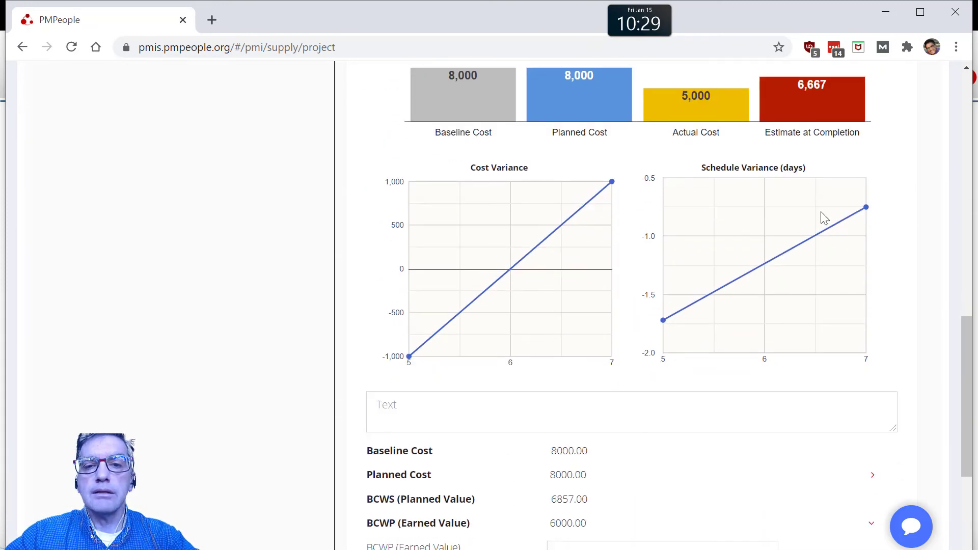
mouse_move(613, 184)
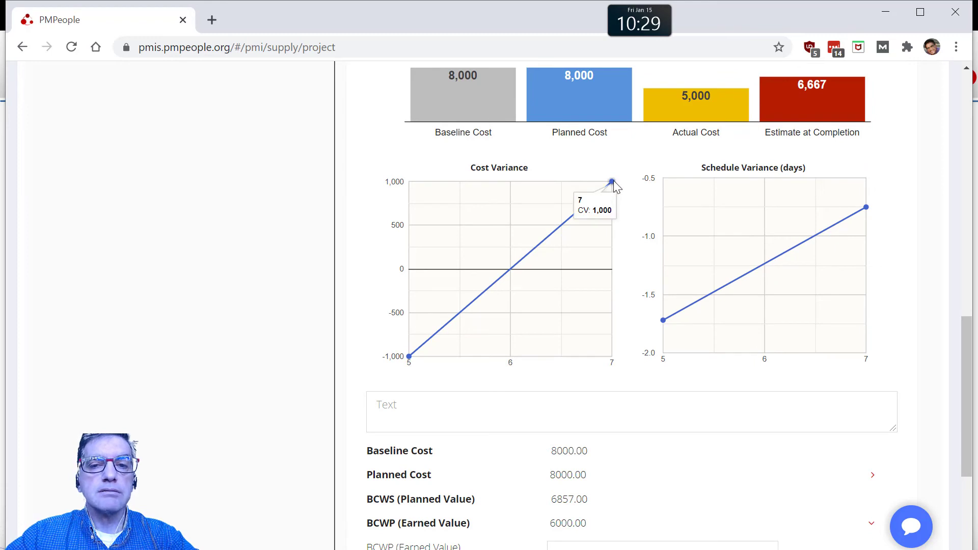
mouse_move(410, 357)
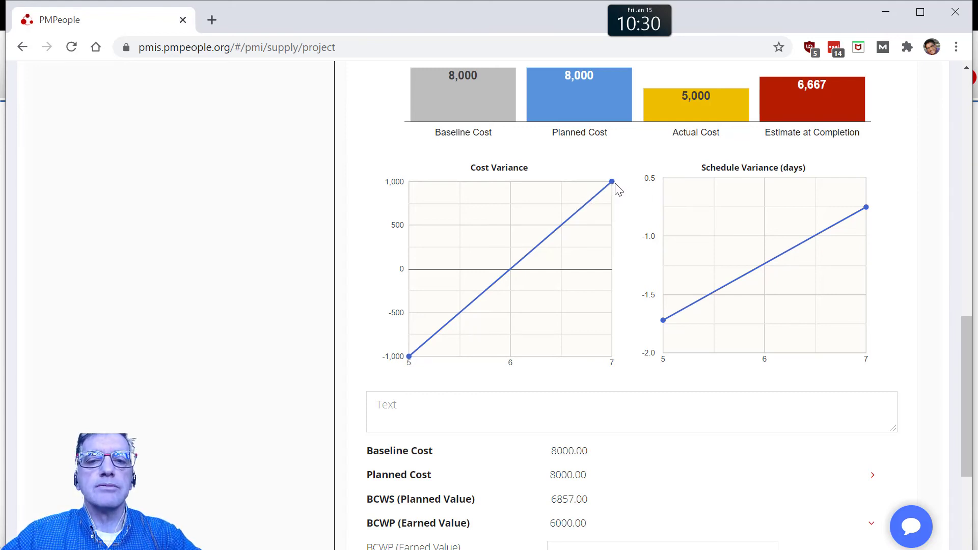
Step: Check Work Package 1's EVM calculation, especially its cost performance index
scroll(627, 508, down, 5)
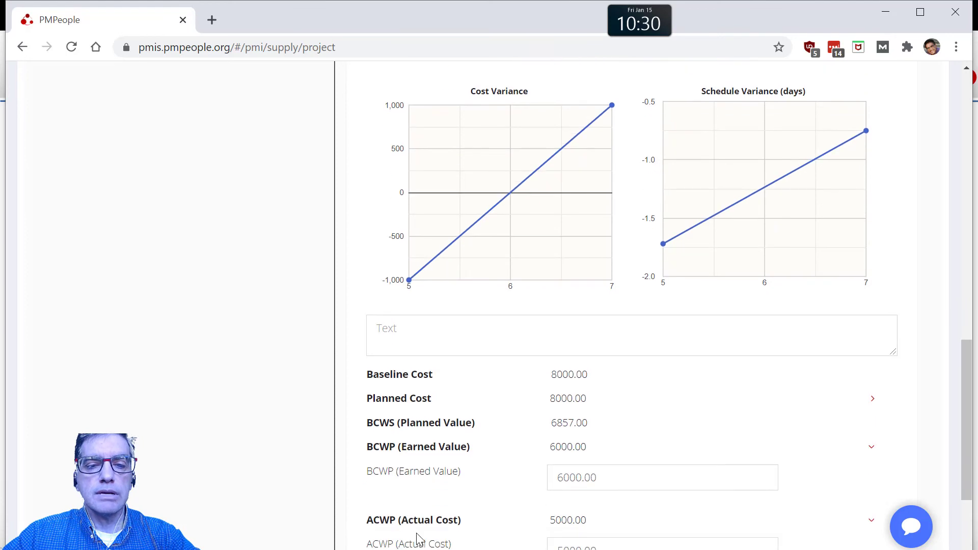
click(415, 393)
scroll(577, 424, down, 4)
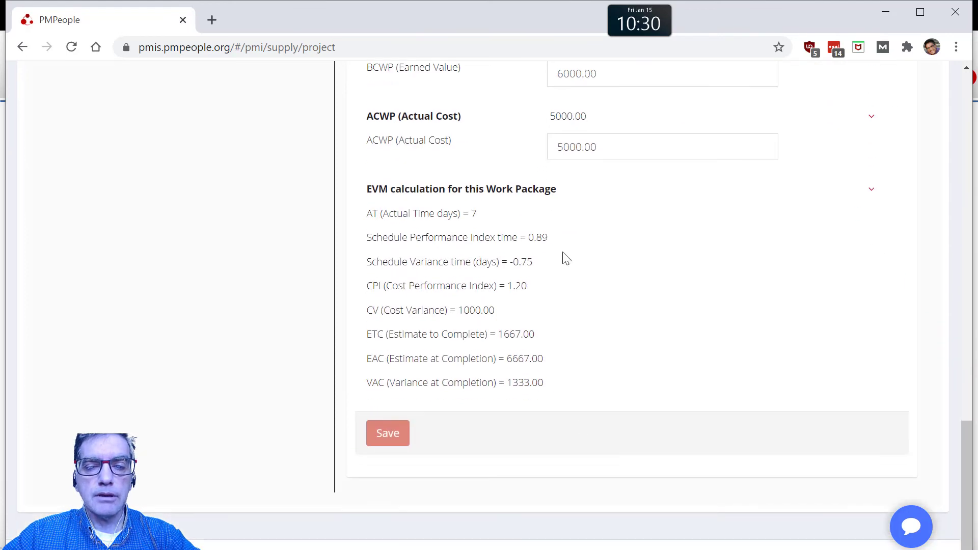
drag(527, 285, 506, 286)
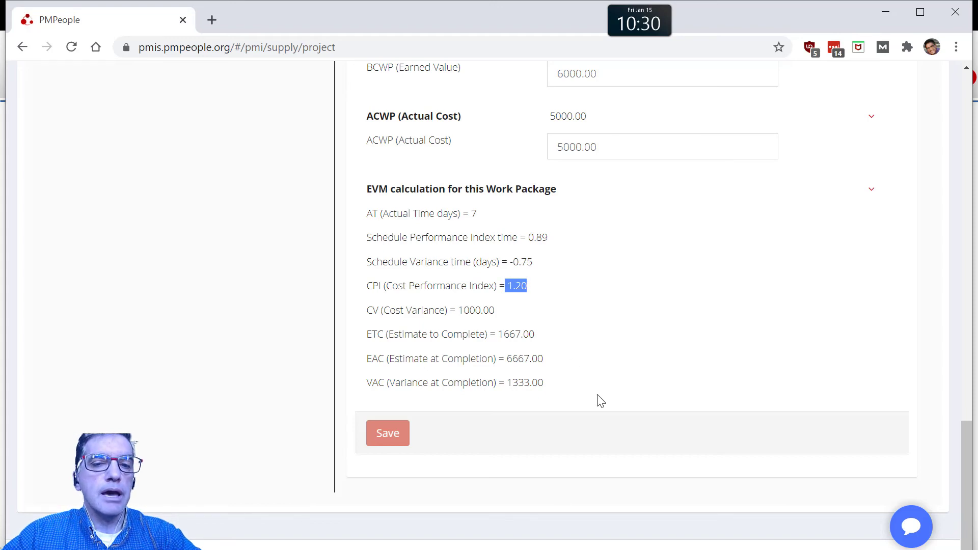
Step: Choose Work Package 2 in cost control and set its earned value (BCWP) to 7000
scroll(599, 399, up, 20)
scroll(547, 362, up, 3)
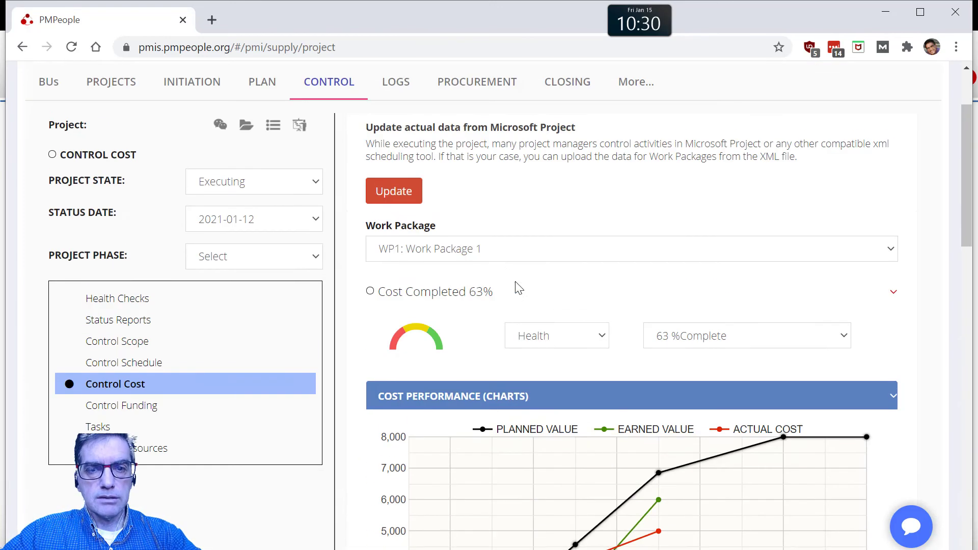
click(484, 250)
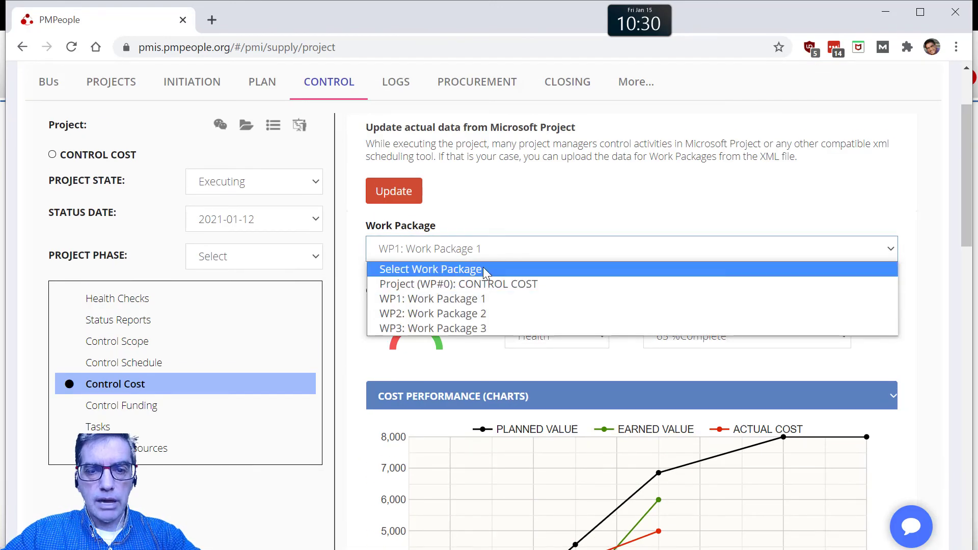
click(483, 314)
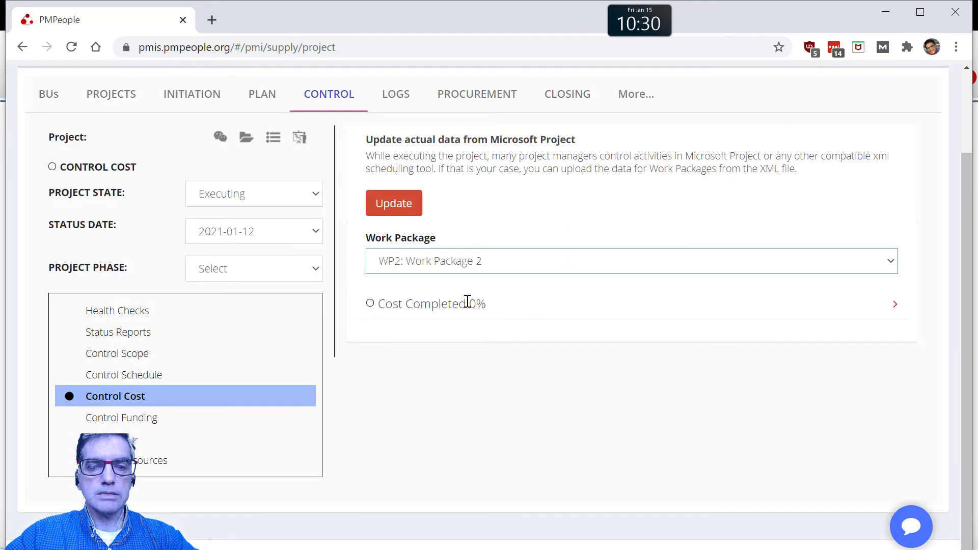
click(465, 302)
scroll(528, 452, down, 4)
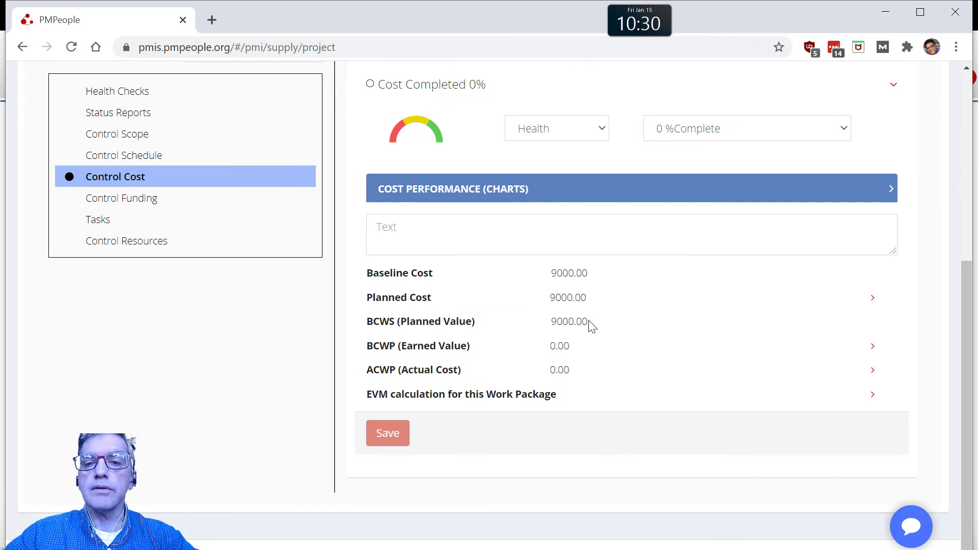
click(559, 346)
double_click(565, 376)
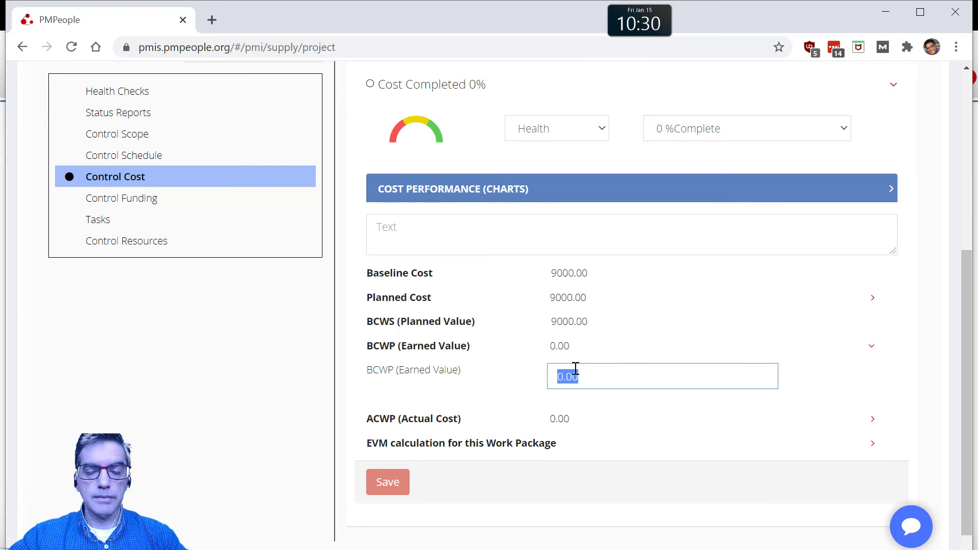
text(7000)
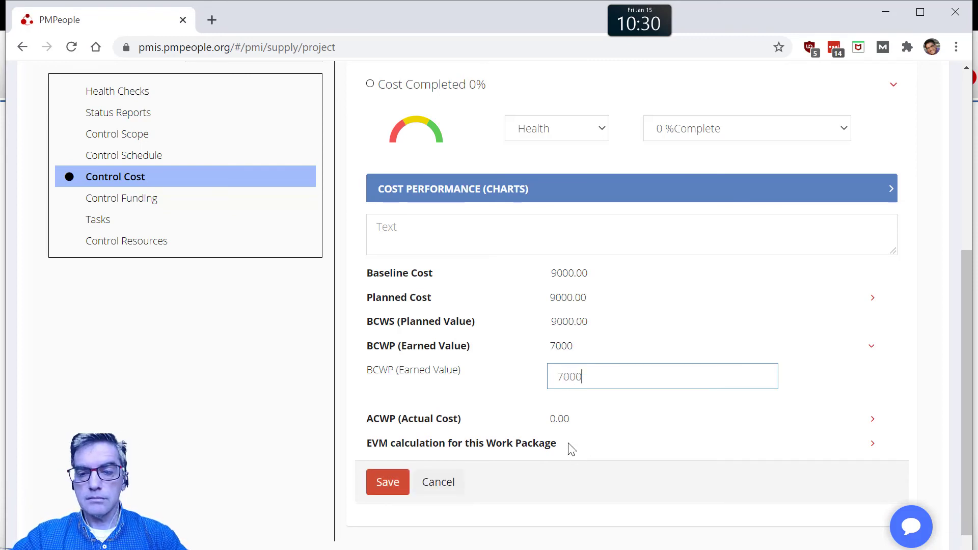
Step: Set Work Package 2's actual cost (ACWP) to 5000 and save its cost control data
click(561, 417)
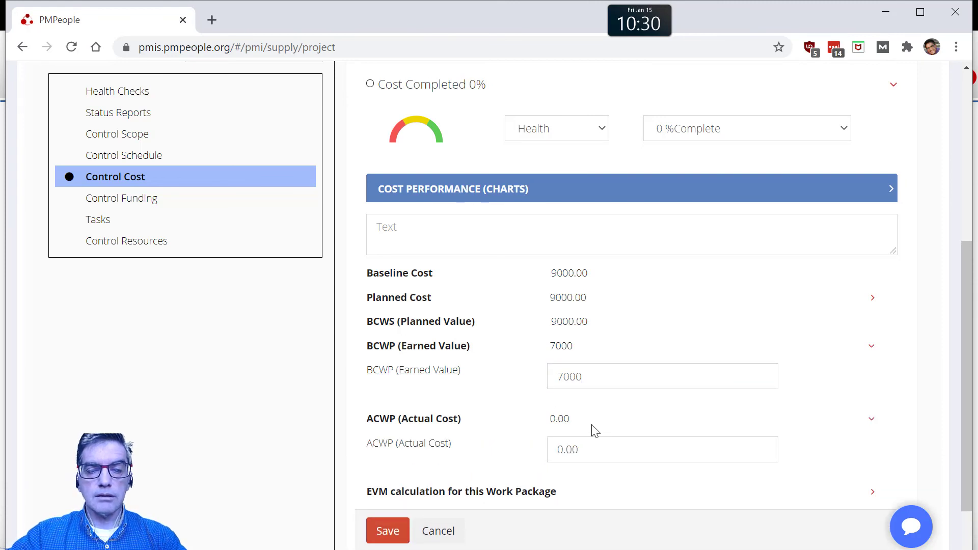
double_click(561, 448)
text(5000)
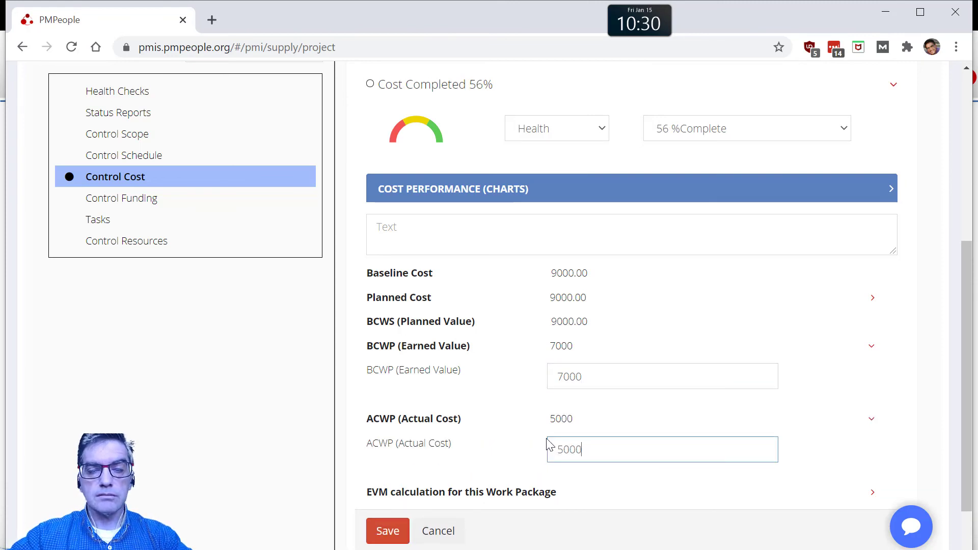
click(389, 529)
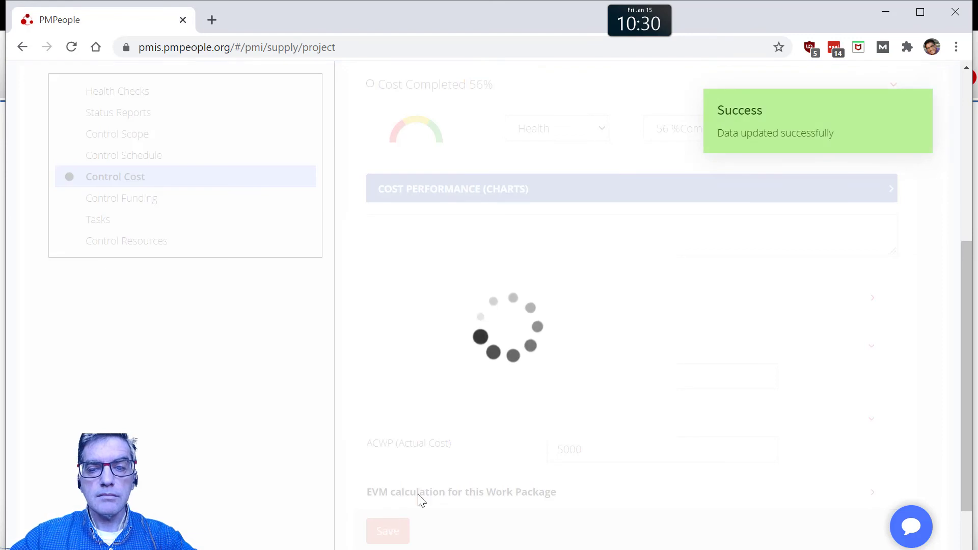
Step: Review Work Package 2's cost performance charts, comparing planned value, earned value, actual cost and estimate at completion
click(575, 188)
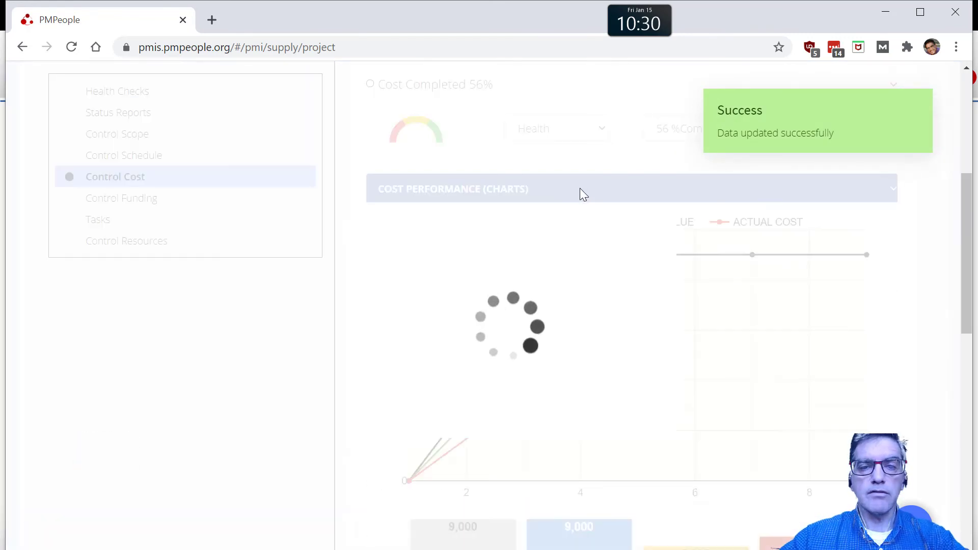
scroll(594, 326, down, 1)
scroll(591, 330, down, 1)
scroll(594, 332, up, 1)
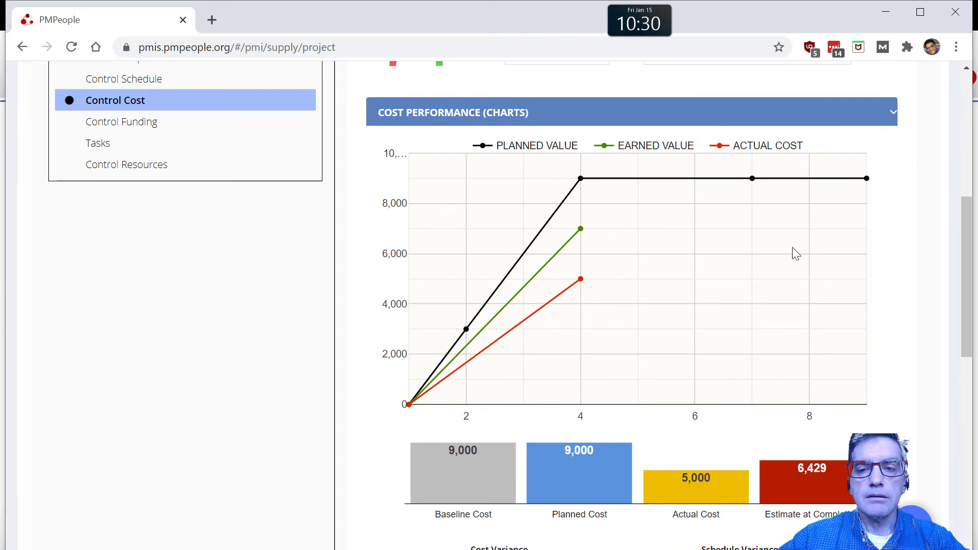
scroll(797, 397, down, 1)
scroll(798, 401, up, 5)
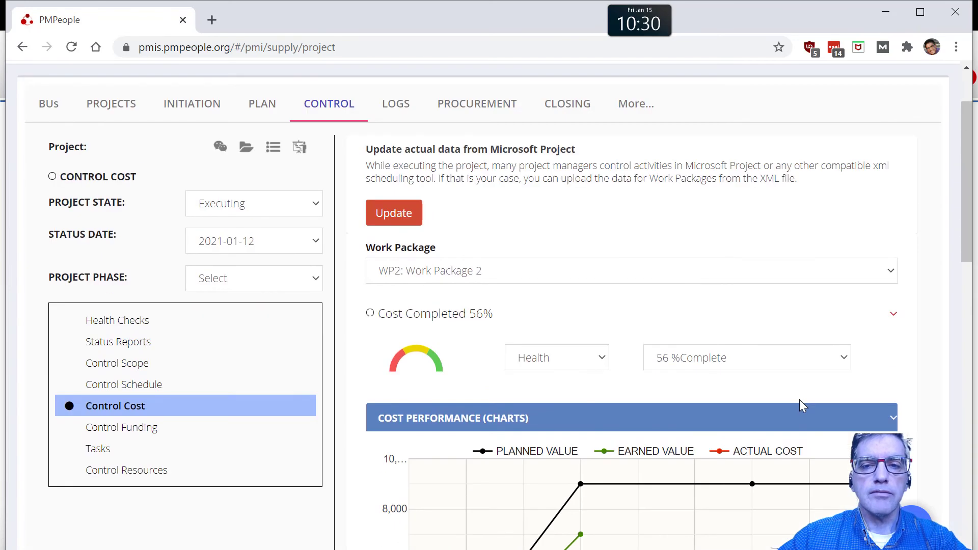
Step: Open the CONTROL COST project's reports
click(636, 105)
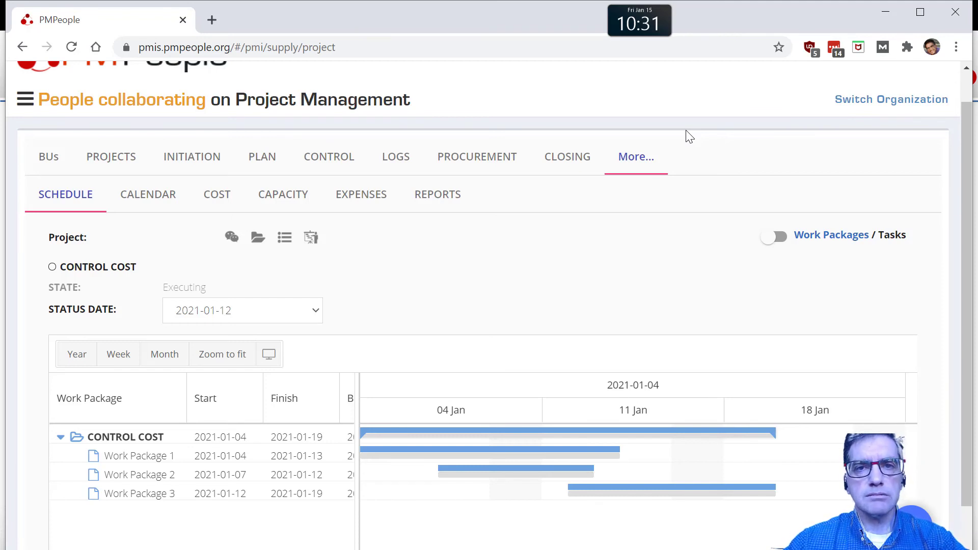
click(441, 204)
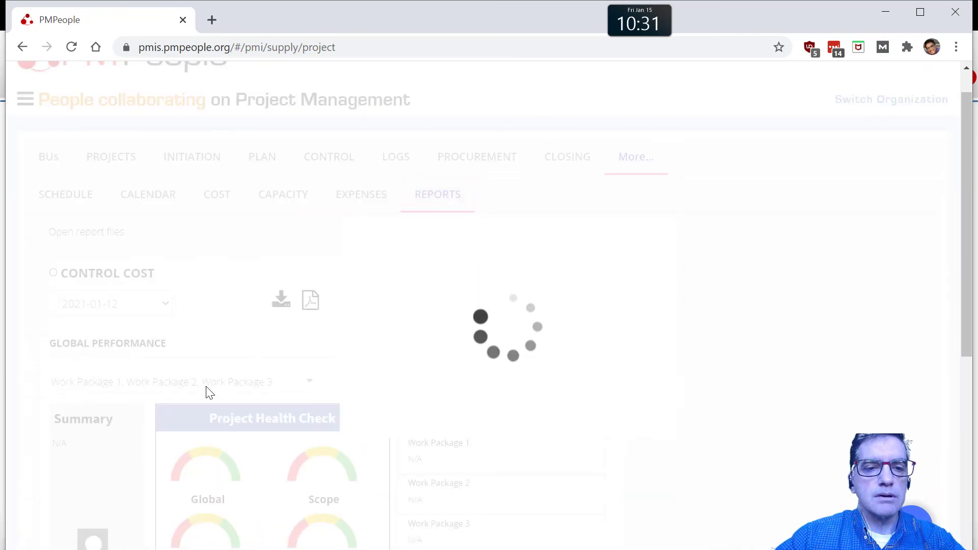
Step: View the Global Performance section of the CONTROL COST report for 2021-01-12 and collapse it
scroll(102, 283, down, 1)
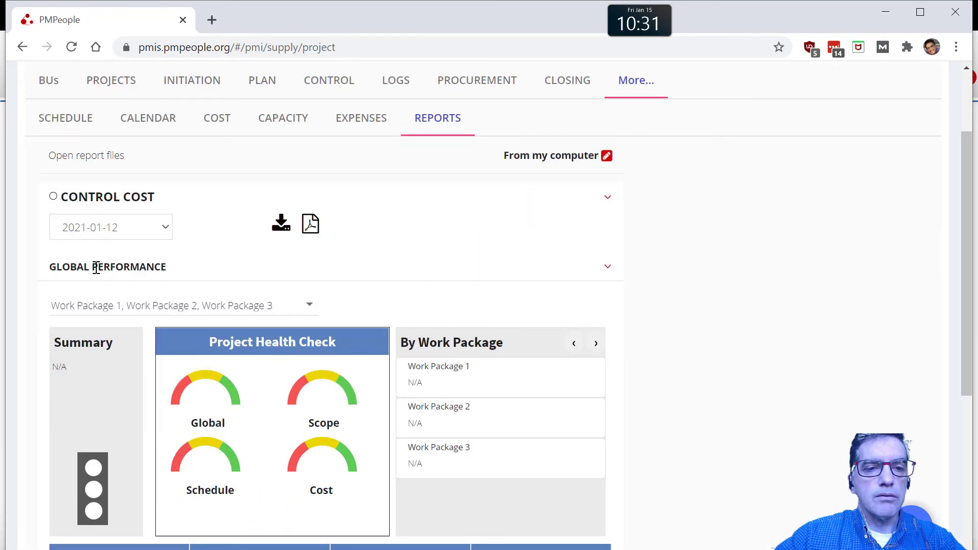
click(96, 267)
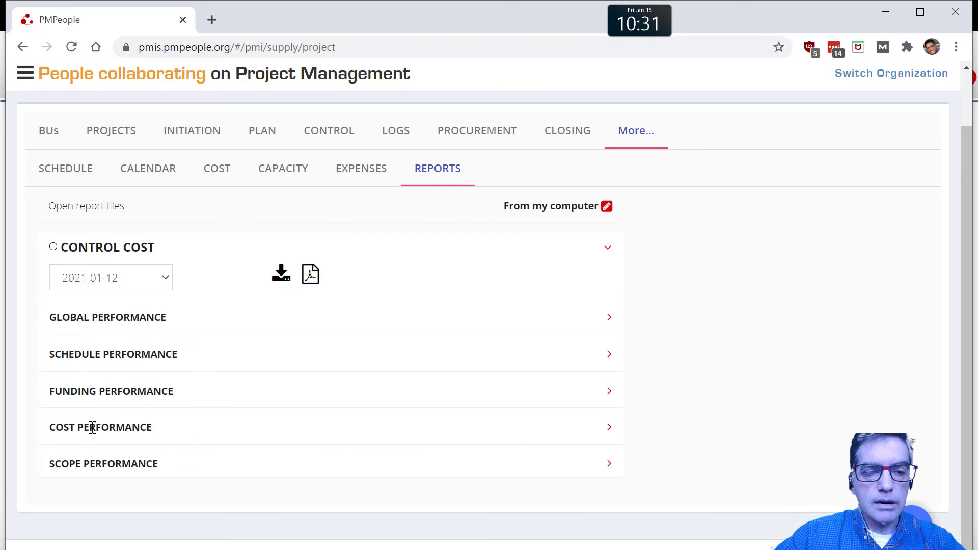
Step: Open the project's cost view and examine its earned value indicators, cost performance points at times 5 and 7, and variance charts
click(234, 173)
scroll(466, 444, down, 6)
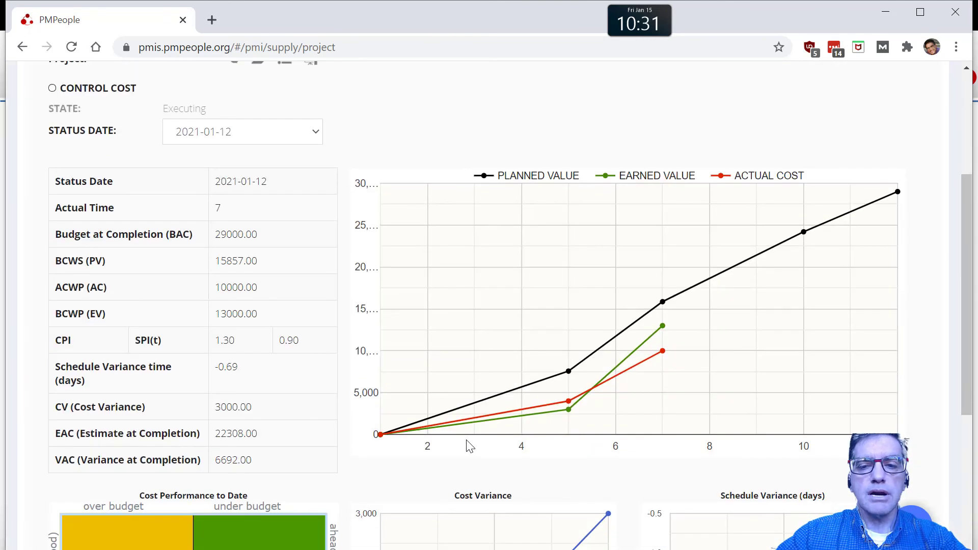
scroll(467, 441, down, 2)
scroll(467, 440, up, 2)
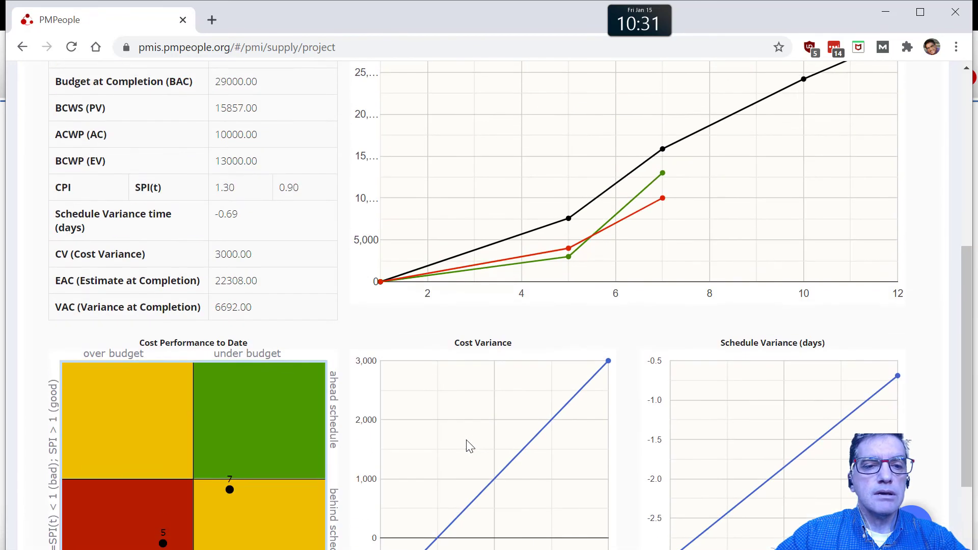
scroll(467, 441, down, 1)
mouse_move(160, 468)
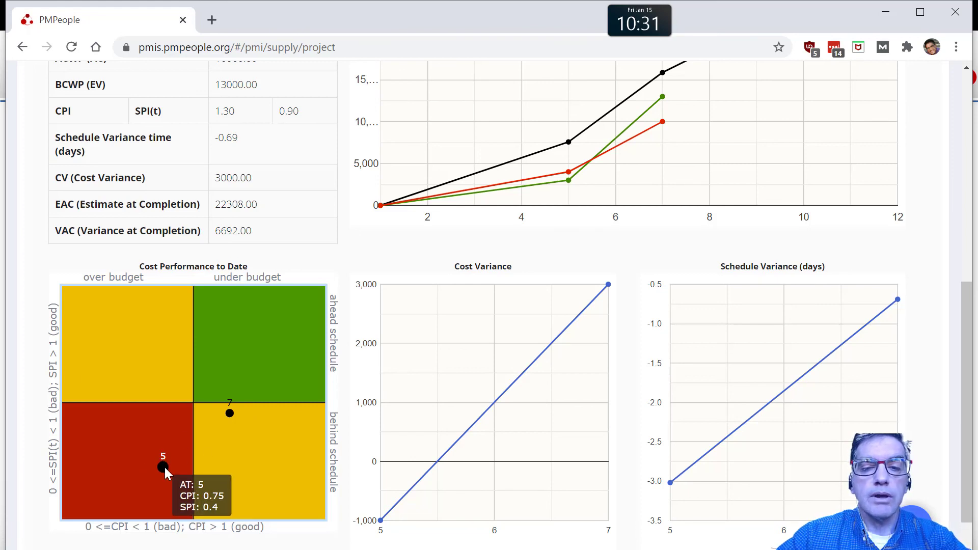
mouse_move(674, 490)
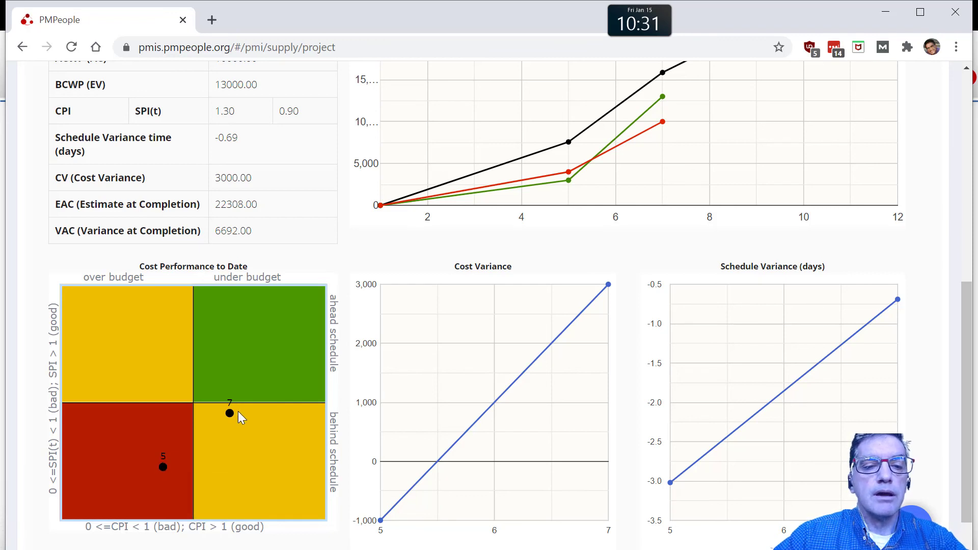
mouse_move(231, 411)
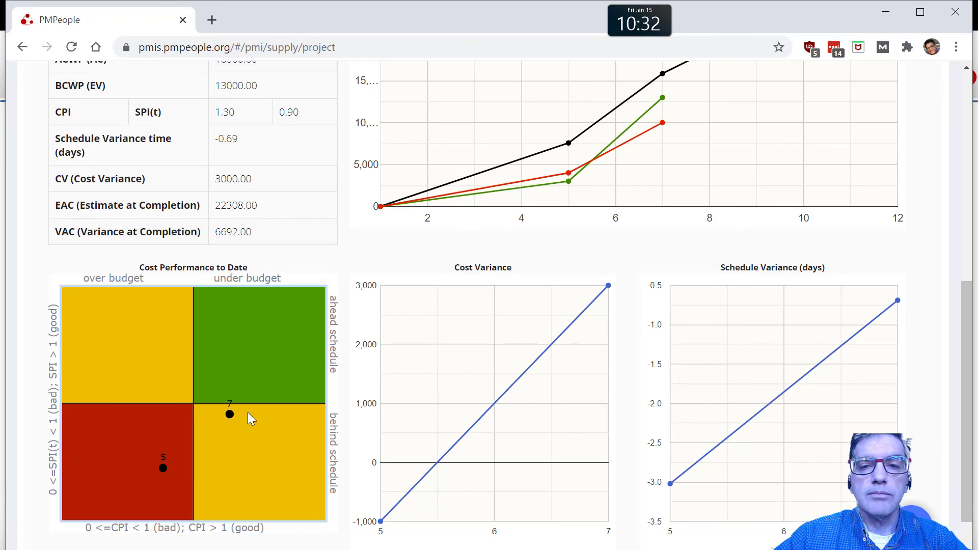
scroll(248, 411, up, 8)
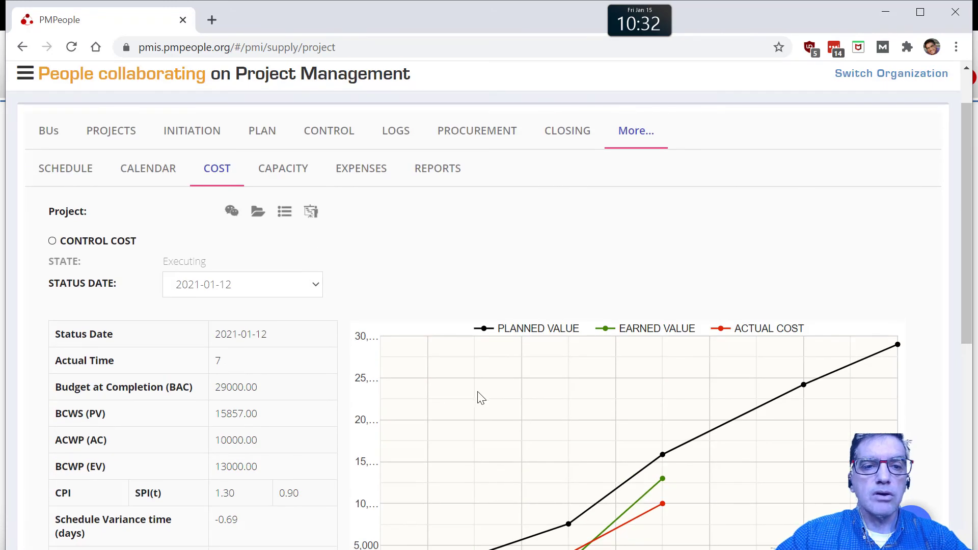
scroll(481, 405, down, 3)
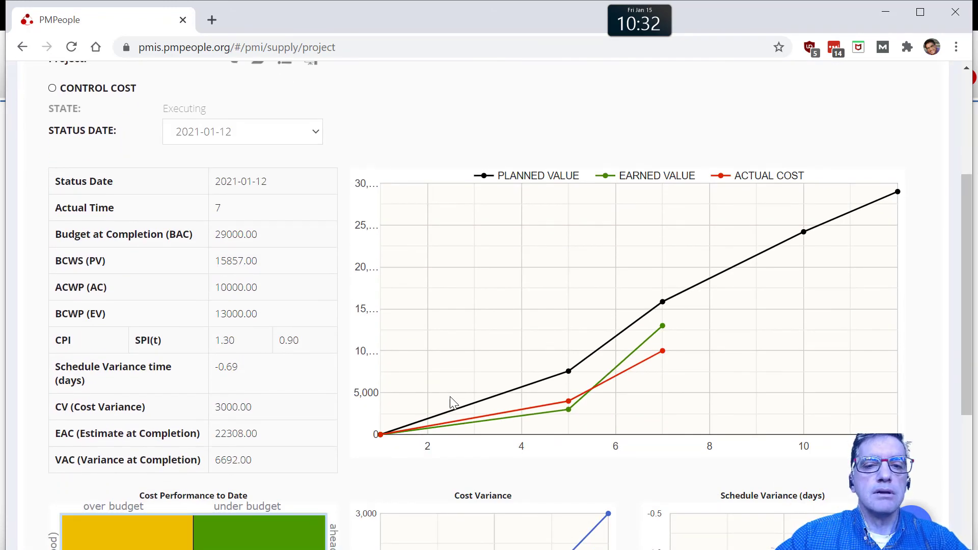
scroll(454, 405, down, 2)
scroll(457, 407, up, 6)
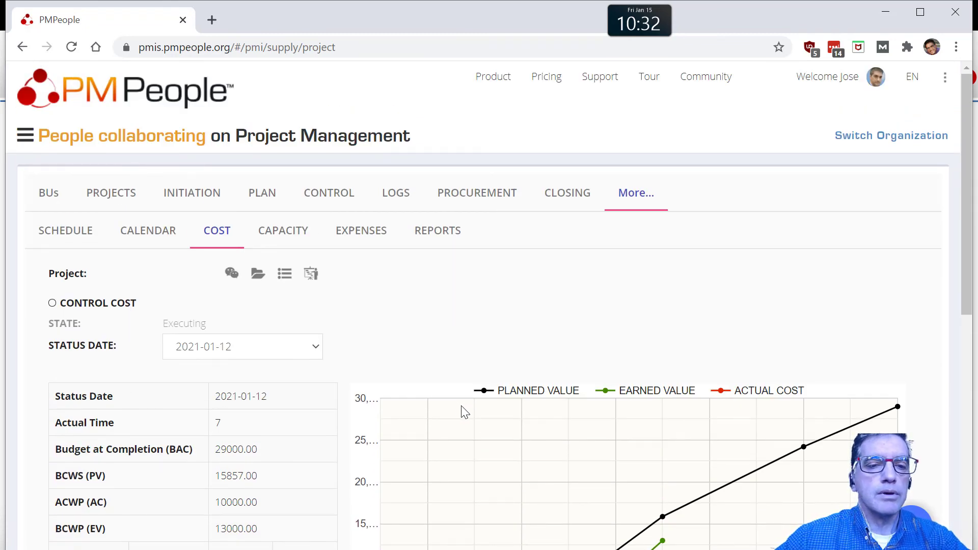
Step: Return to the project's reports and expand the Cost Performance section of the CONTROL COST report
click(438, 236)
scroll(468, 432, down, 1)
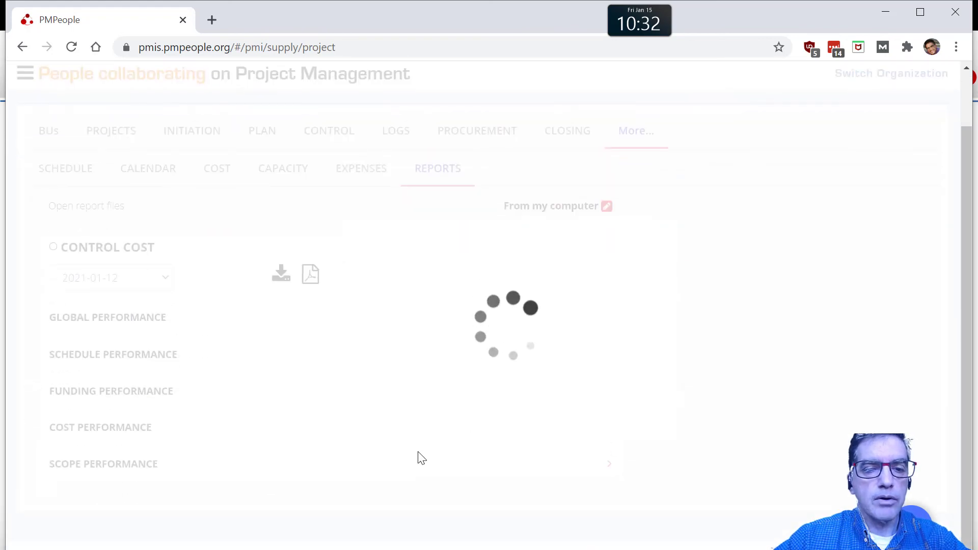
click(118, 424)
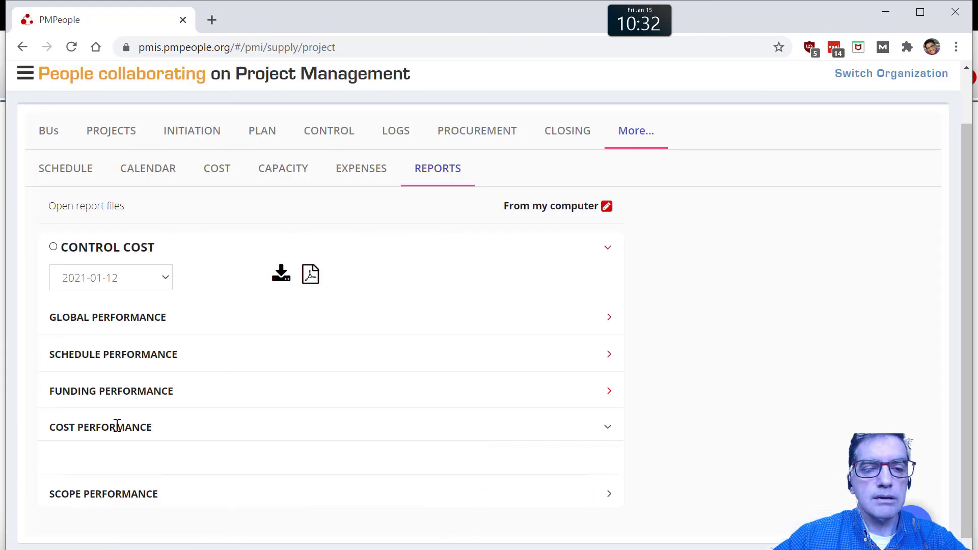